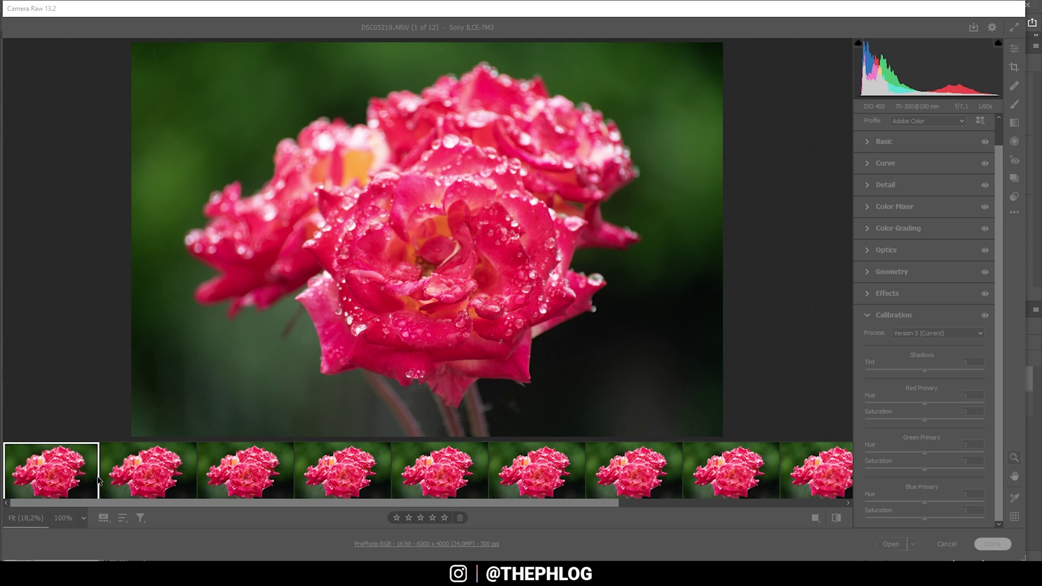
pyautogui.click(141, 487)
pyautogui.click(243, 483)
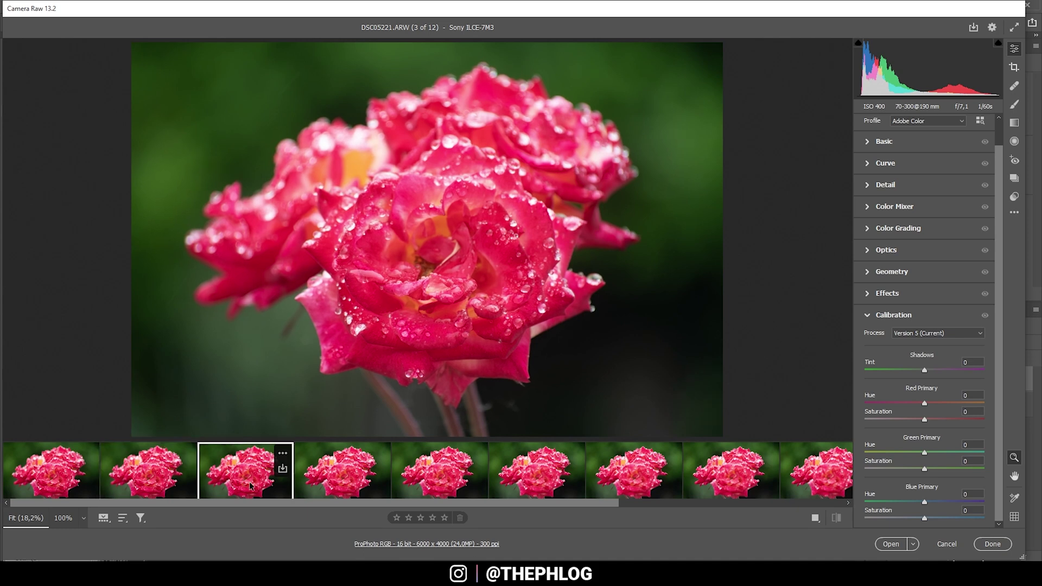
pyautogui.press('Right')
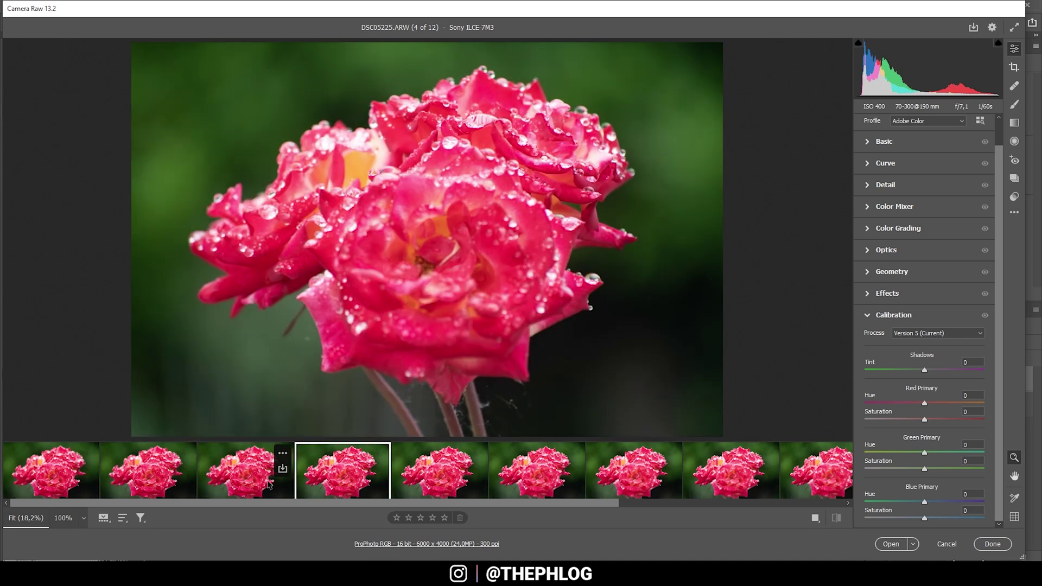
pyautogui.press('Right')
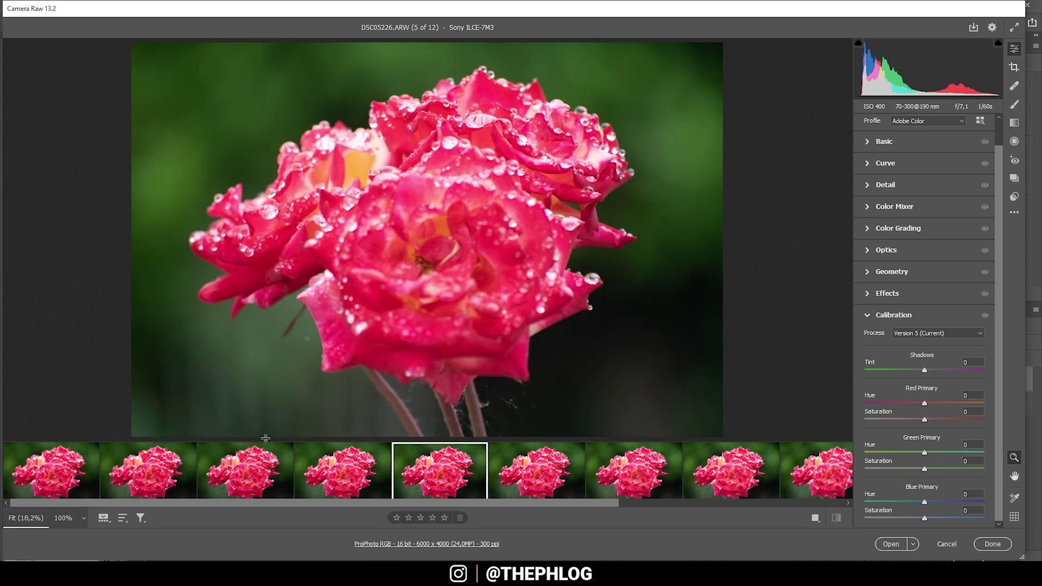
pyautogui.press('Right')
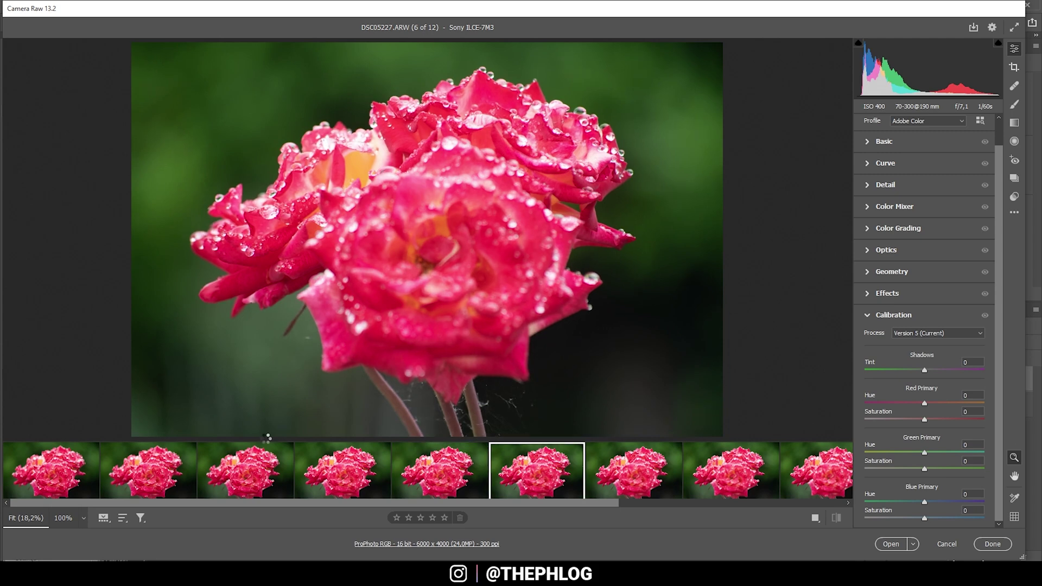
pyautogui.press('Right')
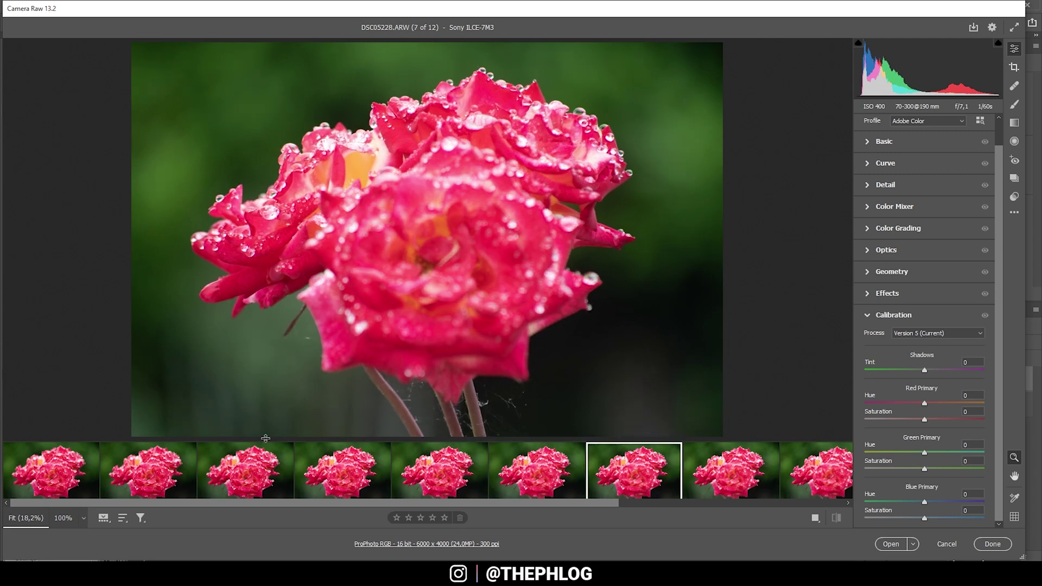
pyautogui.press('Right')
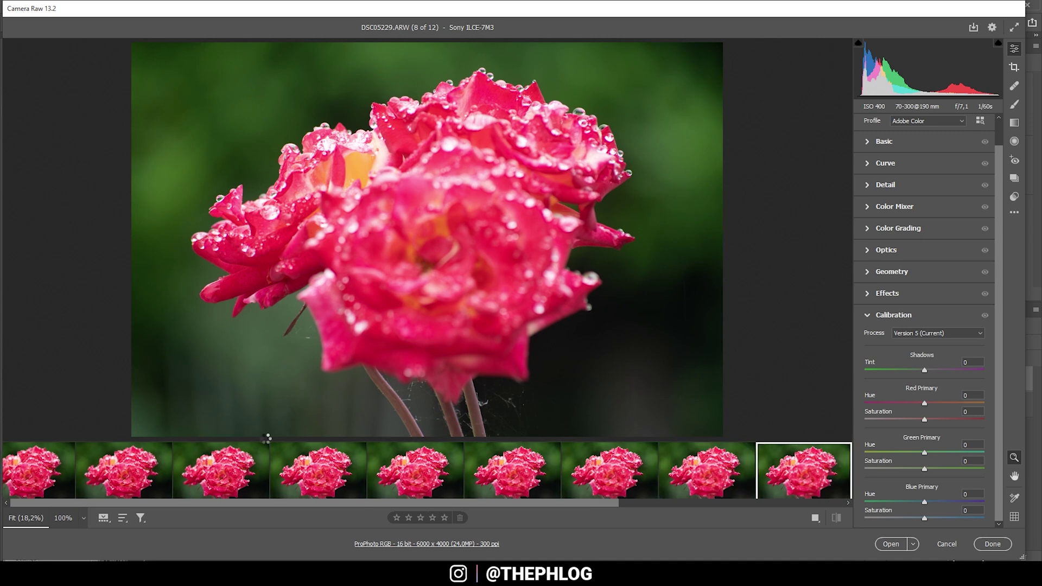
pyautogui.click(32, 462)
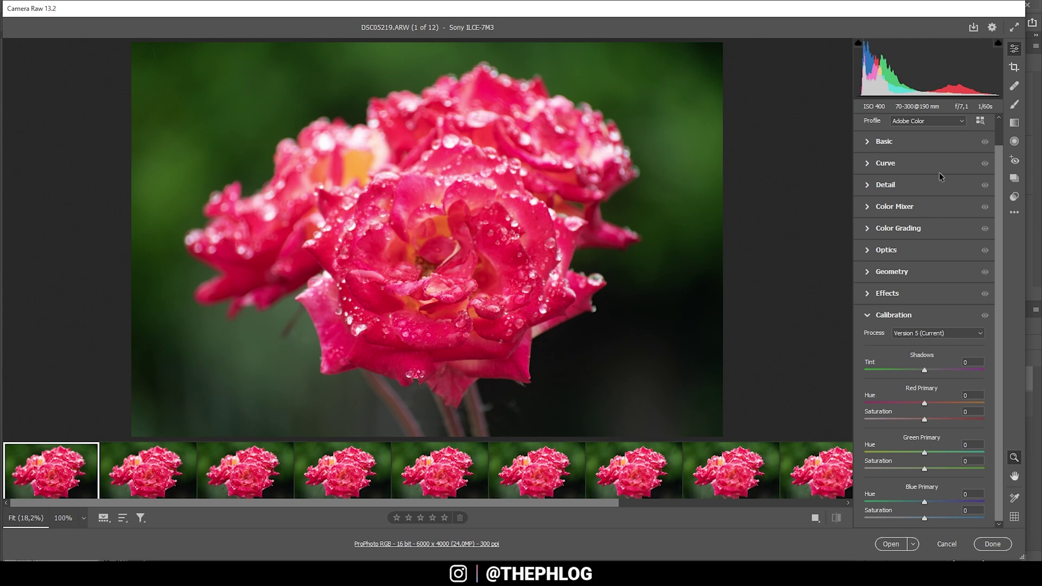
pyautogui.scroll(2, 1006, 120)
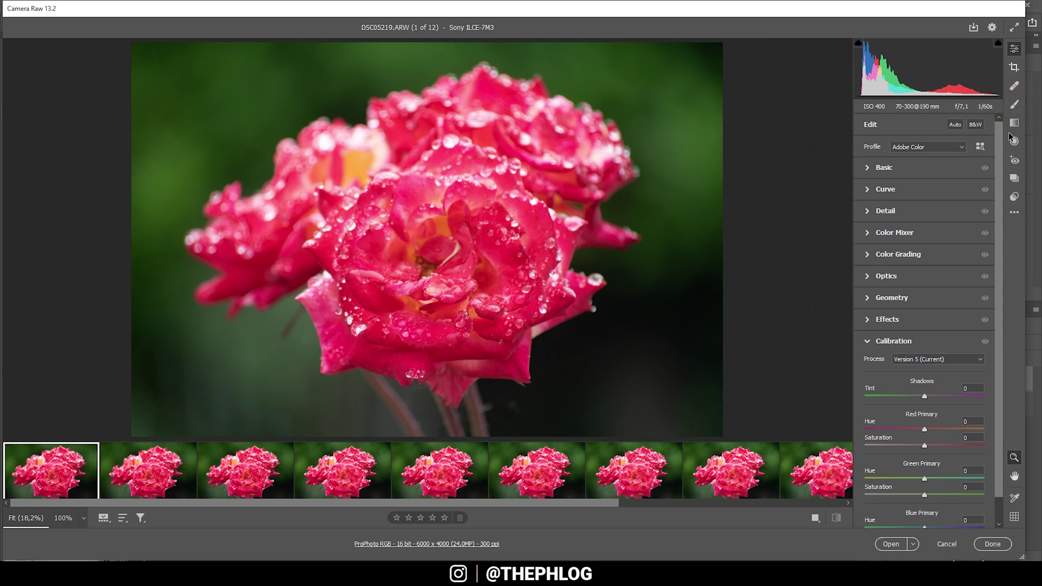
# Step: Turn on Remove chromatic aberration and Use profile corrections in the Optics panel
pyautogui.scroll(-1, 896, 272)
pyautogui.scroll(1, 866, 297)
pyautogui.click(887, 275)
pyautogui.click(891, 192)
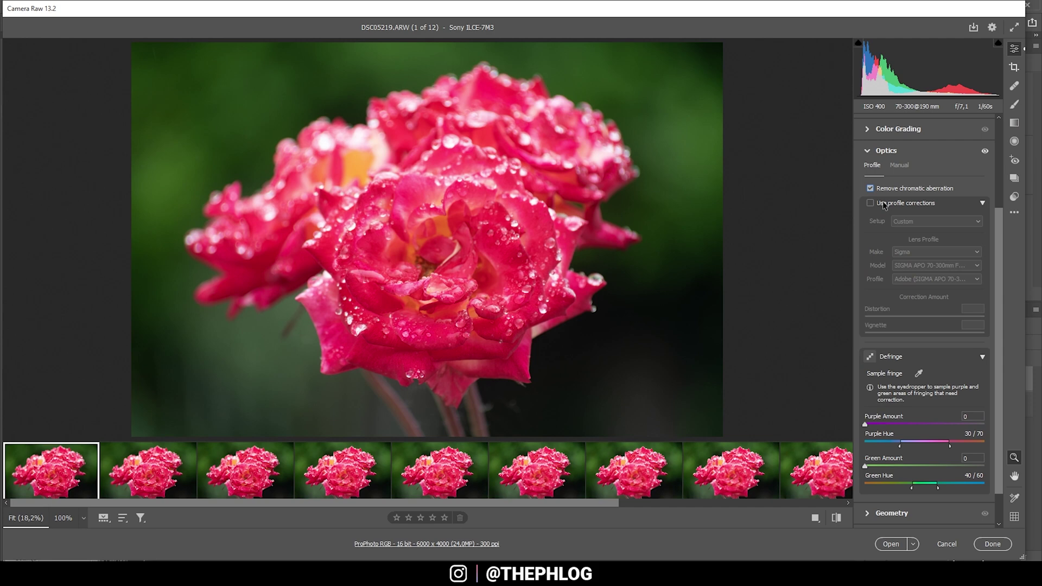
pyautogui.click(884, 207)
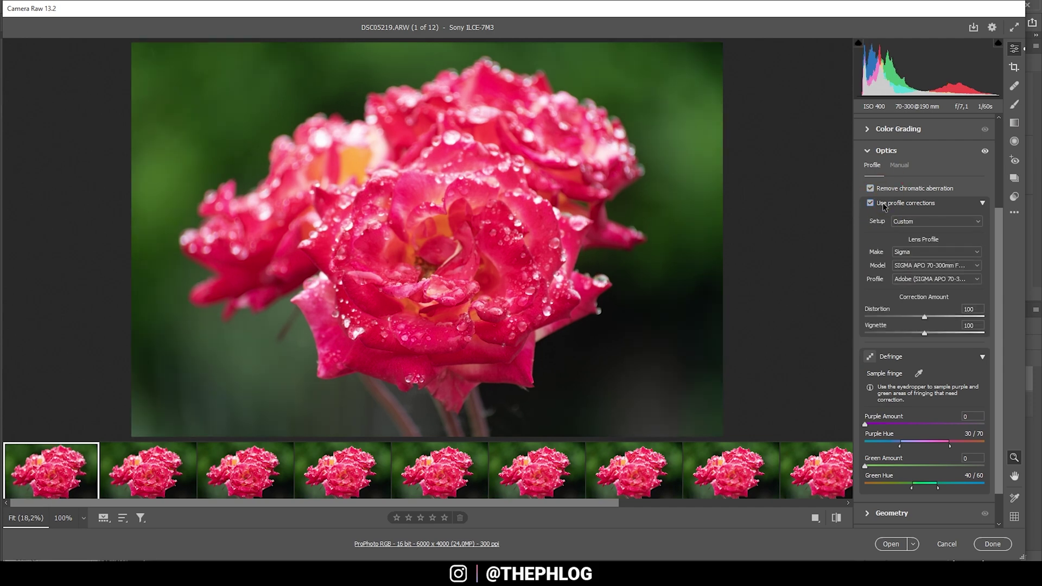
pyautogui.click(887, 153)
pyautogui.click(901, 168)
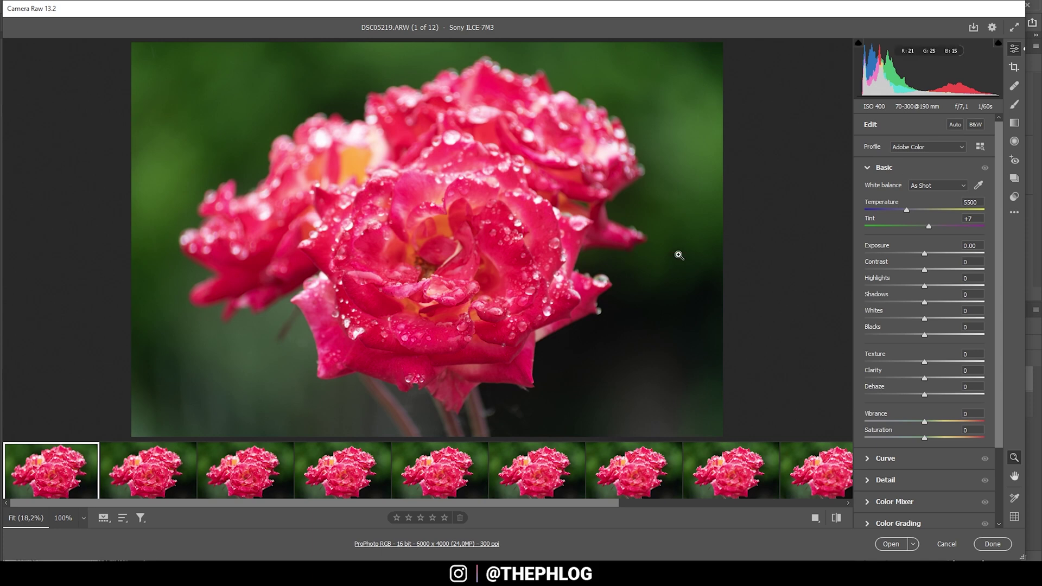
# Step: Choose Cloudy white balance, then set Exposure -0.35, Highlights -100, Shadows -21 and Whites +21
pyautogui.click(939, 186)
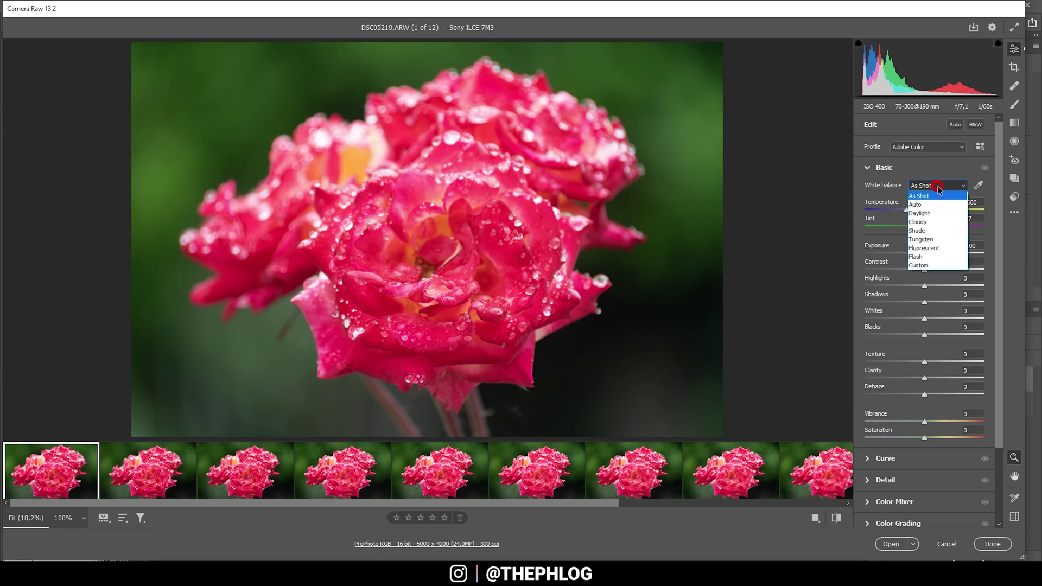
pyautogui.click(924, 223)
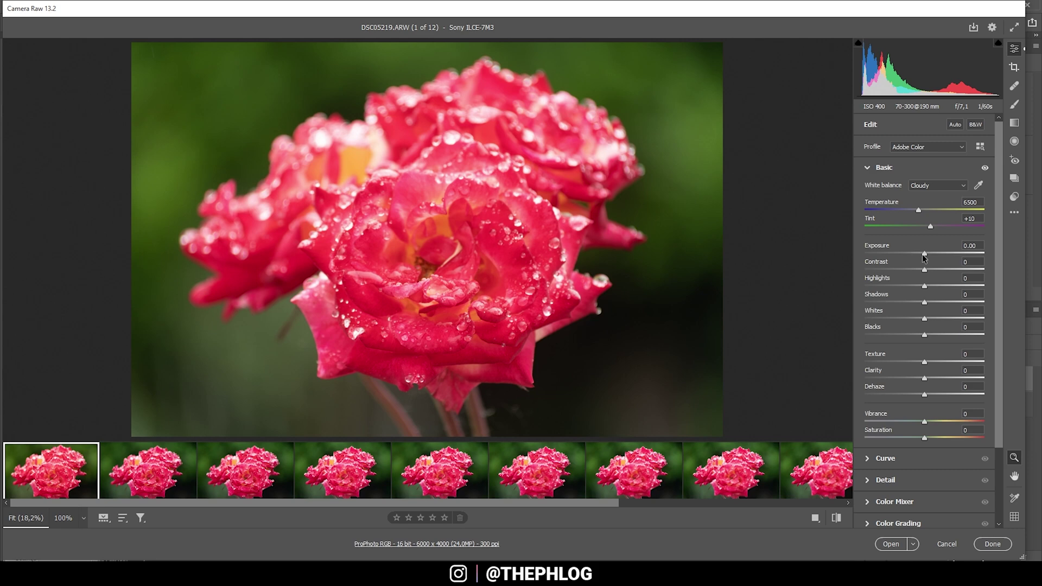
pyautogui.moveTo(924, 254); pyautogui.dragTo(921, 254)
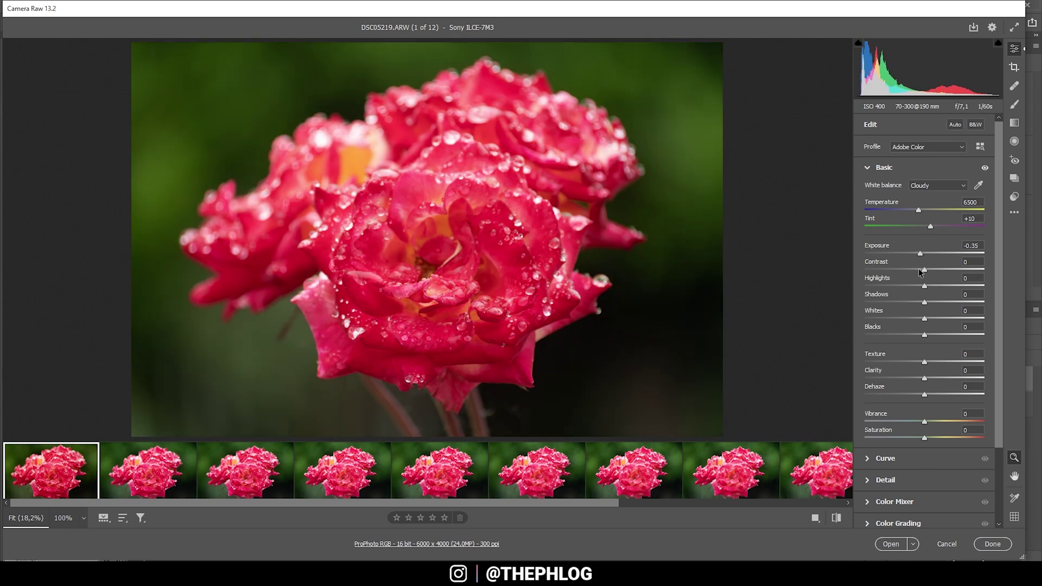
pyautogui.moveTo(924, 286); pyautogui.dragTo(827, 276)
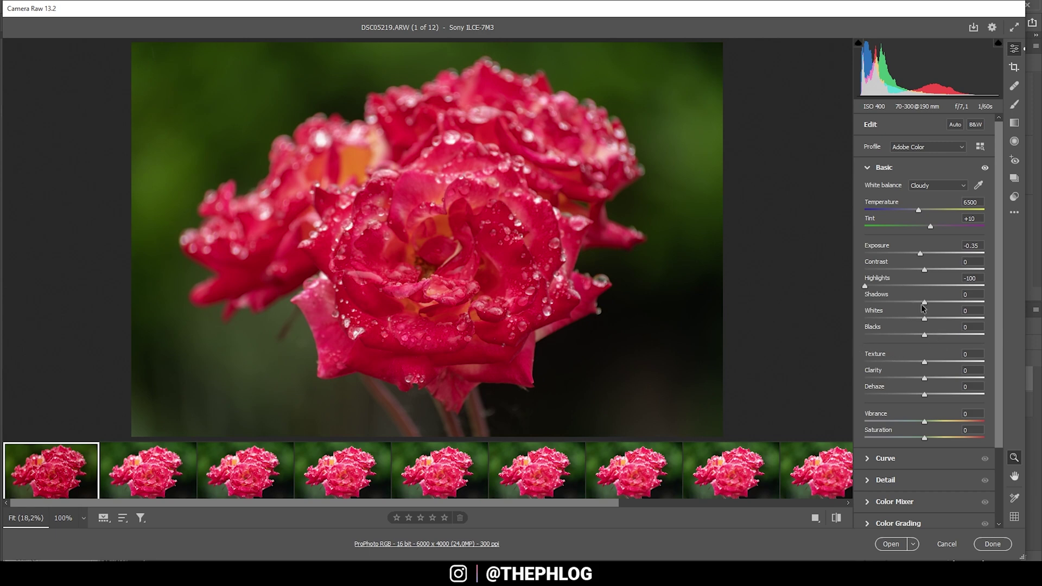
pyautogui.moveTo(923, 308); pyautogui.dragTo(911, 307)
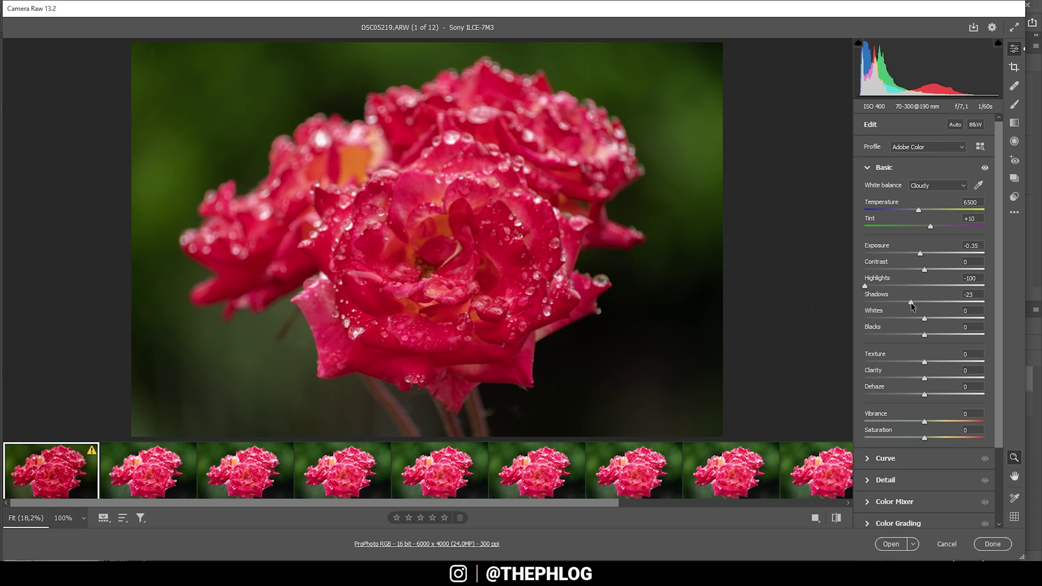
pyautogui.moveTo(911, 302); pyautogui.dragTo(929, 321)
pyautogui.moveTo(935, 317)
pyautogui.mouseDown()
pyautogui.moveTo(927, 338)
pyautogui.moveTo(939, 338)
pyautogui.mouseUp()
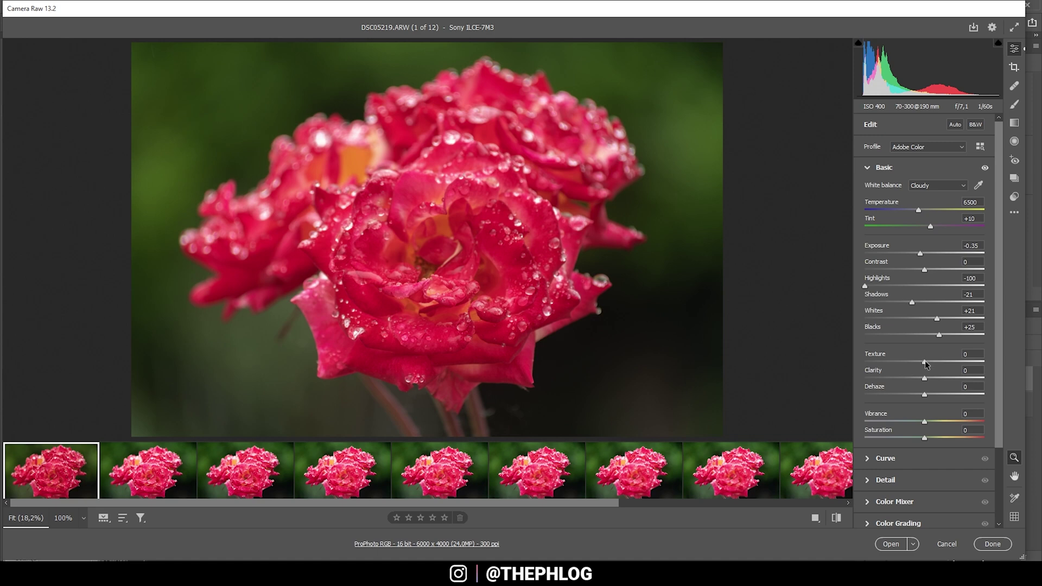
# Step: Raise Texture and Clarity to +14 and lower Vibrance to -6 in Basic
pyautogui.moveTo(926, 364); pyautogui.dragTo(934, 383)
pyautogui.moveTo(923, 419); pyautogui.dragTo(921, 425)
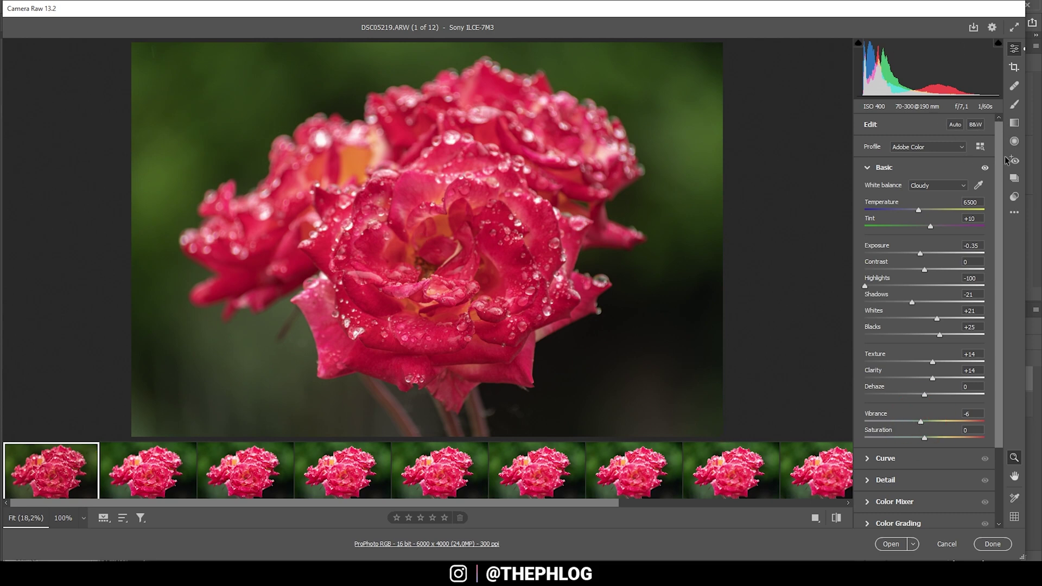
pyautogui.moveTo(995, 139); pyautogui.dragTo(999, 259)
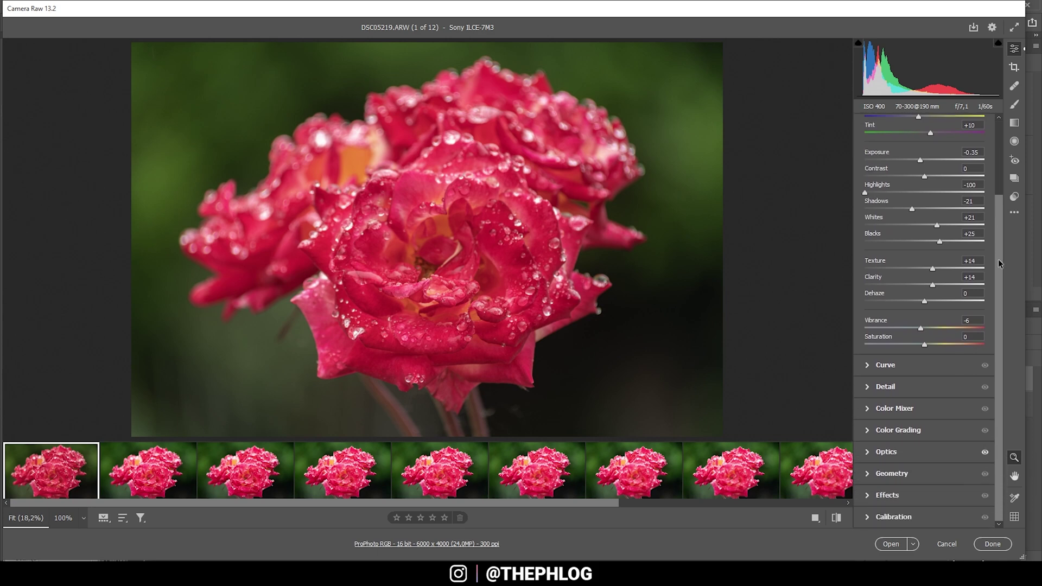
# Step: In the Color Mixer, set hue to Oranges +14, Yellows -100 and Greens -100, toggling to compare
pyautogui.click(904, 409)
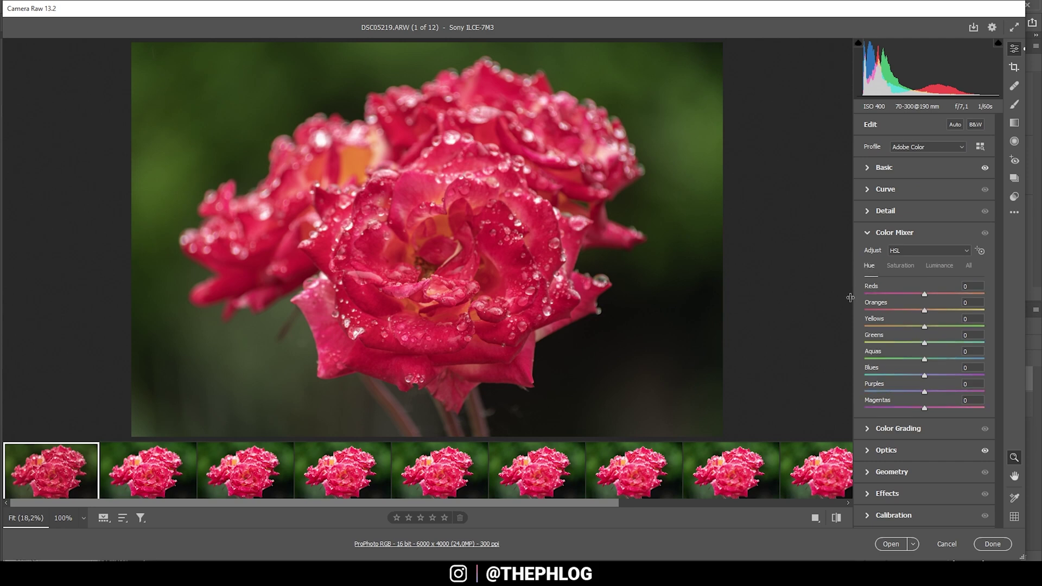
pyautogui.moveTo(926, 309); pyautogui.dragTo(934, 309)
pyautogui.moveTo(926, 326); pyautogui.dragTo(816, 323)
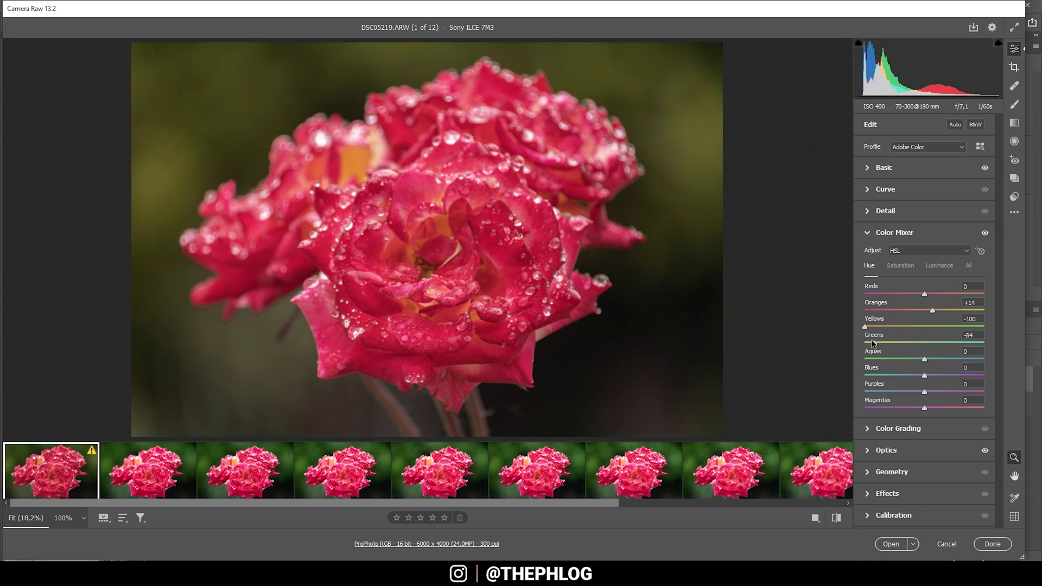
pyautogui.moveTo(874, 343); pyautogui.dragTo(767, 330)
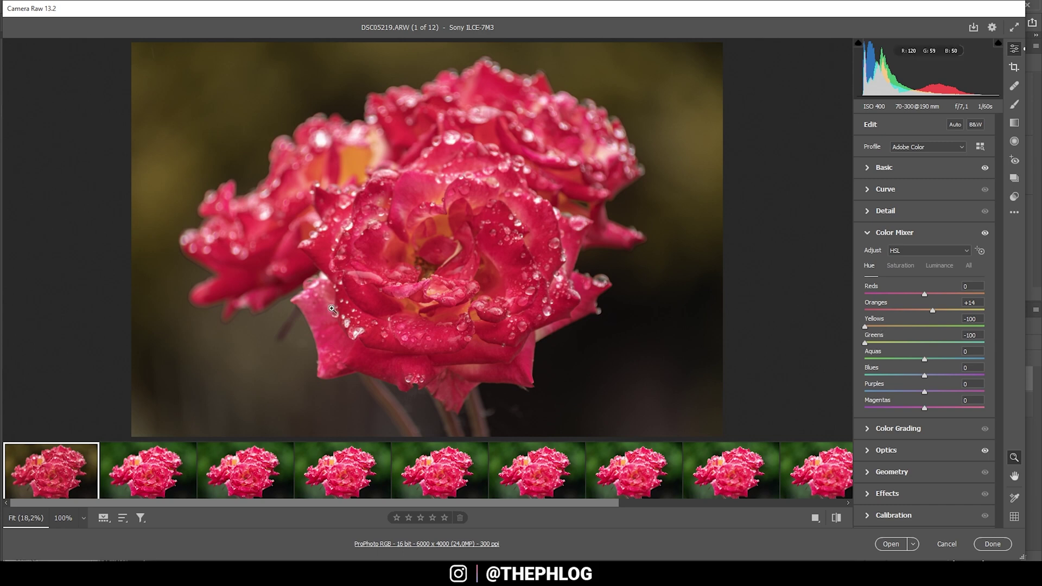
pyautogui.click(985, 233)
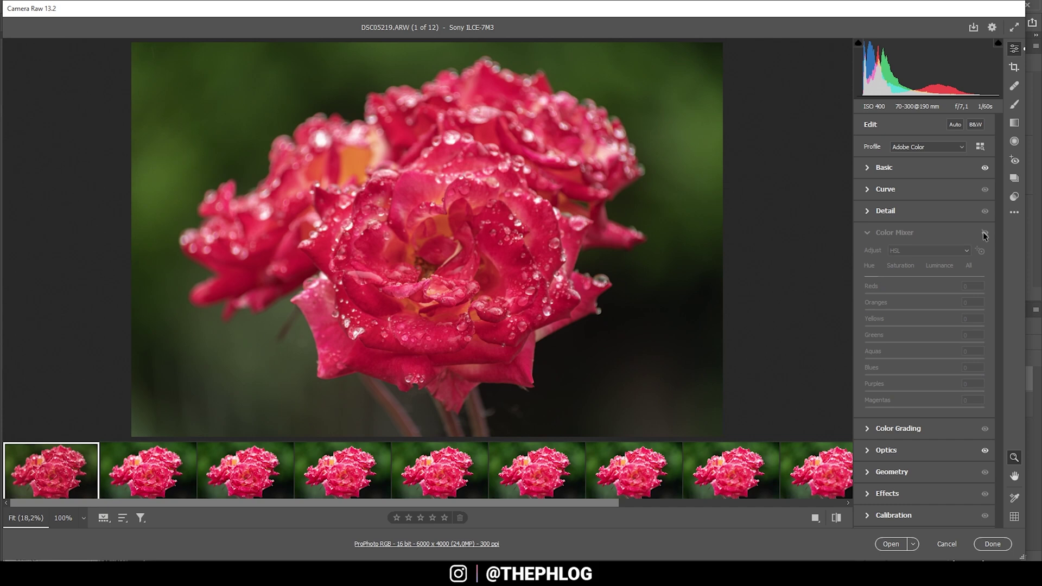
pyautogui.click(983, 232)
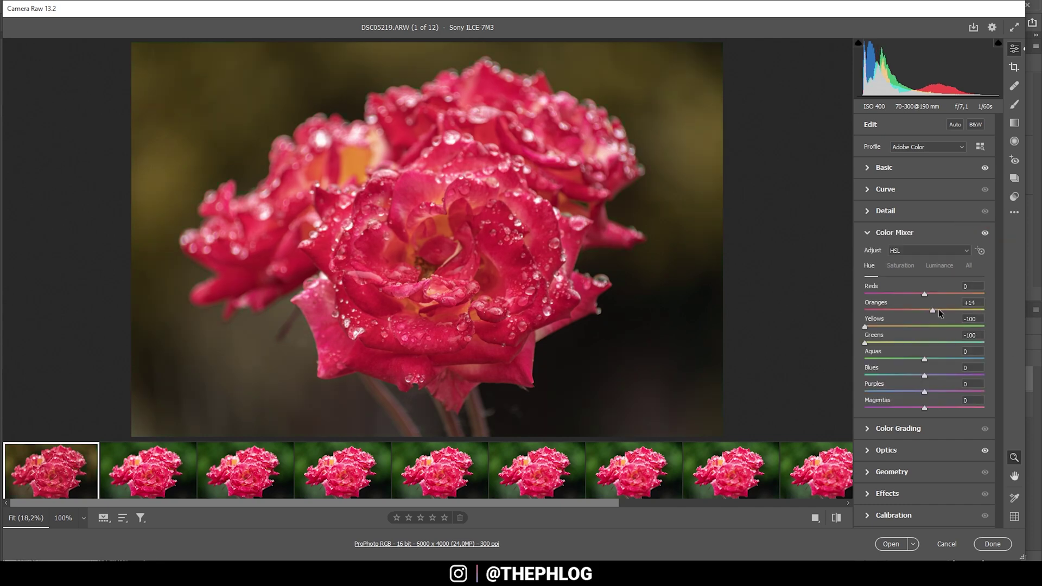
# Step: Set per-colour saturation to Reds -4, Oranges +6 and Greens -16
pyautogui.click(901, 266)
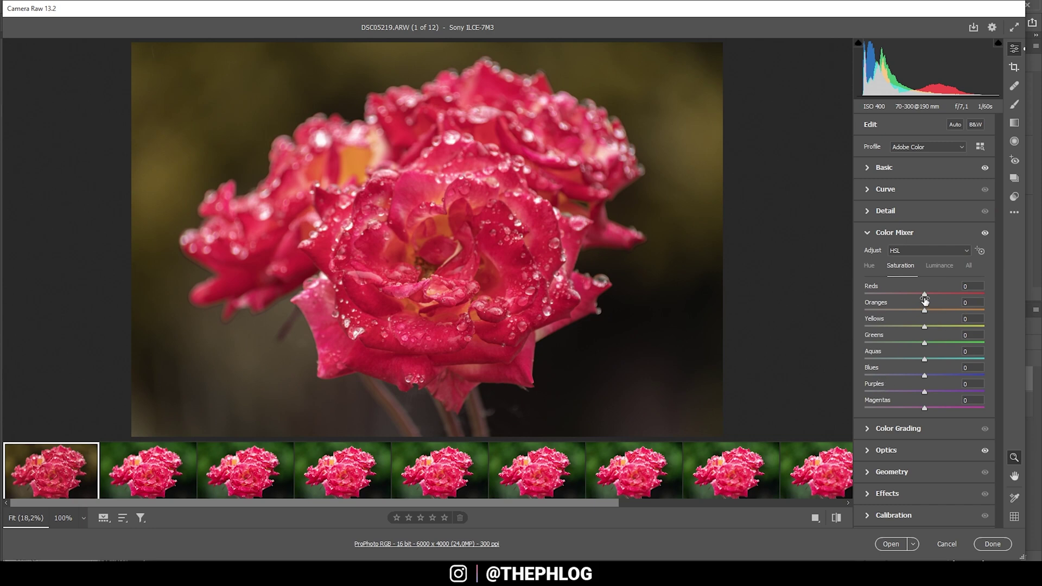
pyautogui.moveTo(925, 295); pyautogui.dragTo(922, 295)
pyautogui.moveTo(923, 309); pyautogui.dragTo(927, 310)
pyautogui.moveTo(925, 310); pyautogui.dragTo(915, 340)
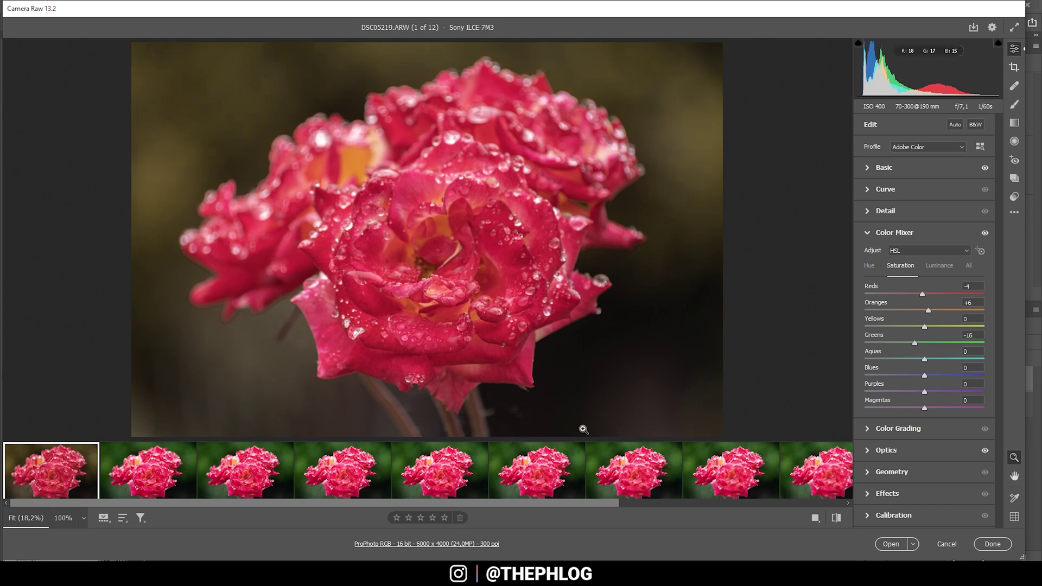
pyautogui.click(893, 233)
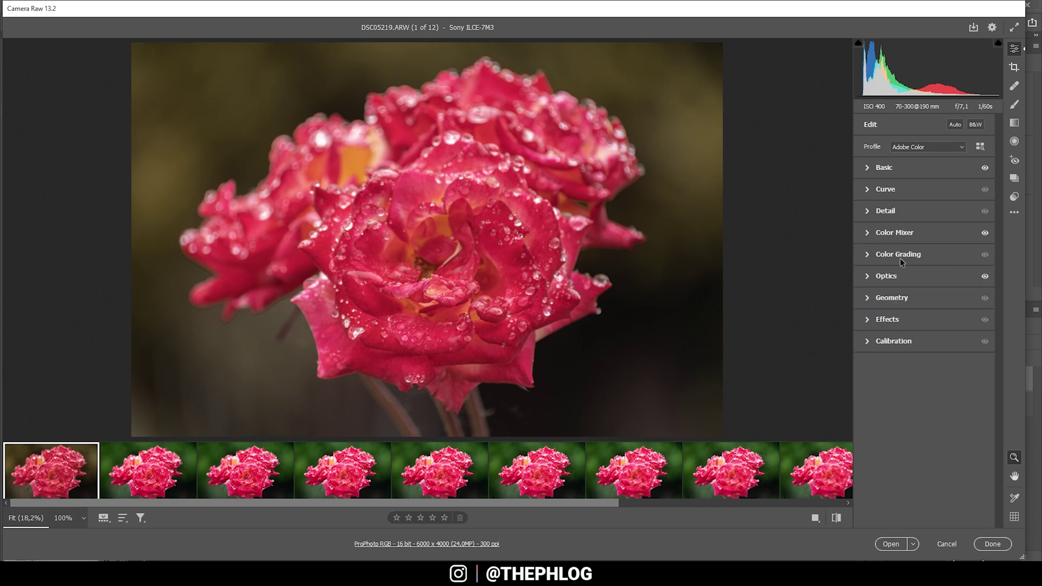
# Step: Grade the shadows with Hue 218, Saturation 17 and Luminance -25 in Color Grading
pyautogui.click(901, 258)
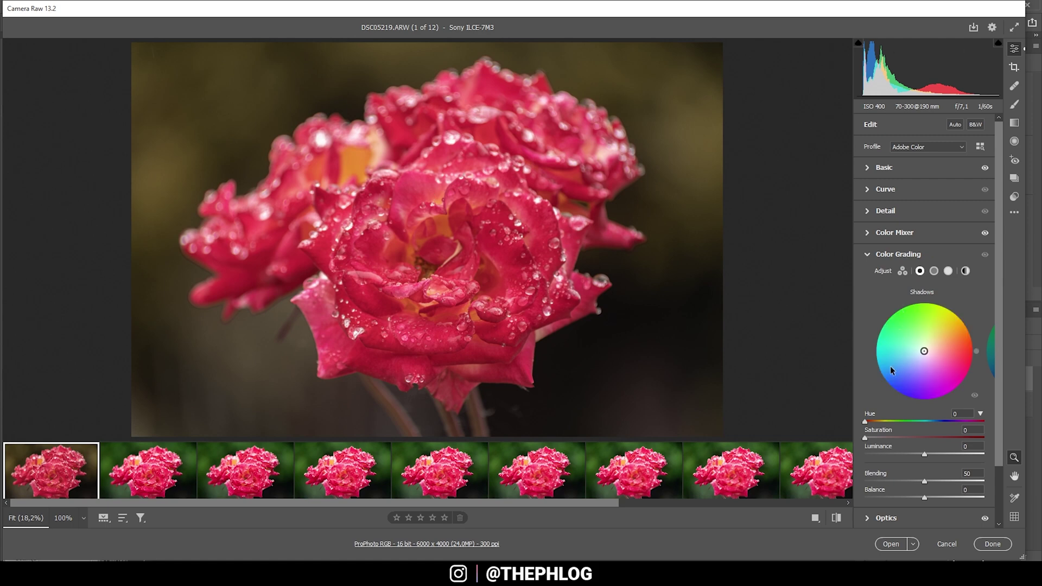
pyautogui.moveTo(924, 354); pyautogui.dragTo(914, 355)
pyautogui.moveTo(934, 422); pyautogui.dragTo(885, 439)
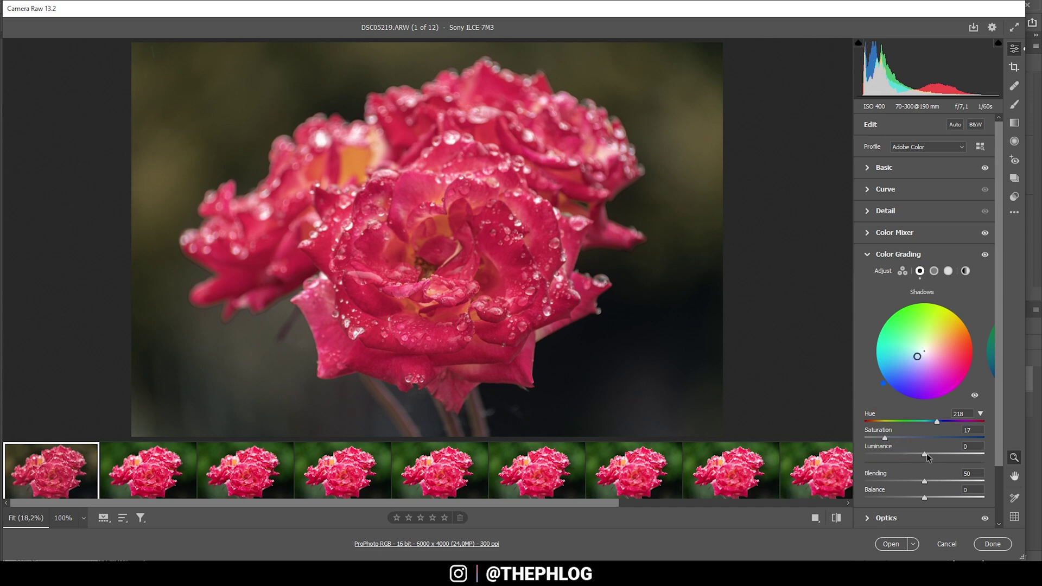
pyautogui.moveTo(924, 454); pyautogui.dragTo(910, 455)
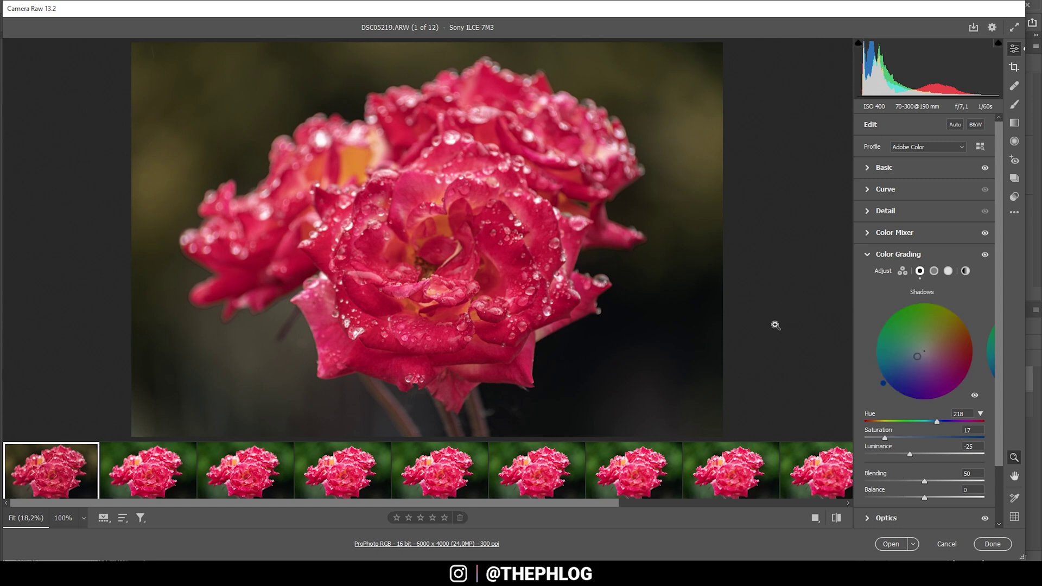
pyautogui.click(896, 254)
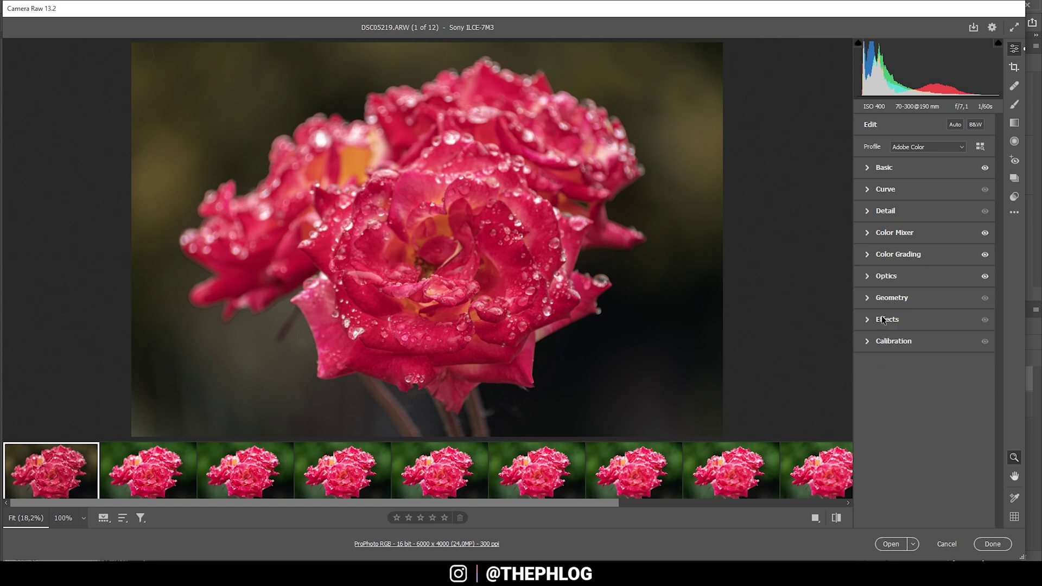
# Step: Set Effects vignetting to -13, then Calibration Green Primary hue -7 and Blue Primary hue +24
pyautogui.click(888, 322)
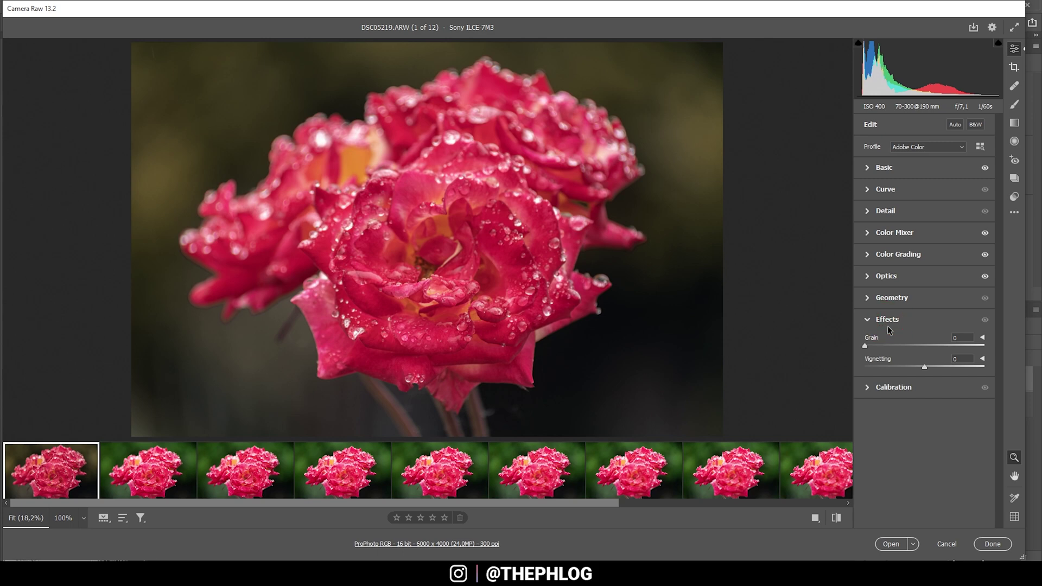
pyautogui.moveTo(927, 369); pyautogui.dragTo(919, 367)
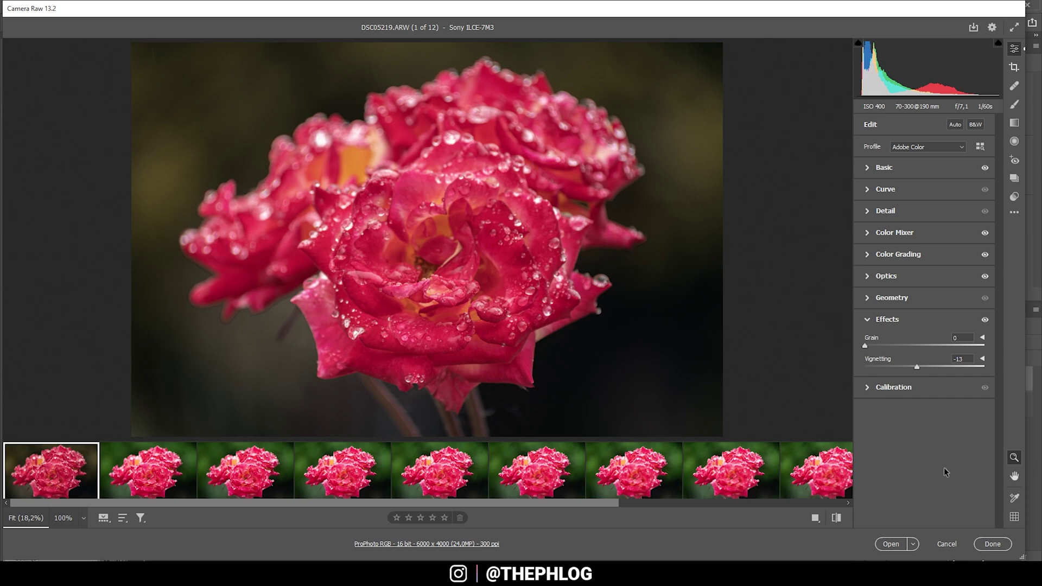
pyautogui.click(884, 388)
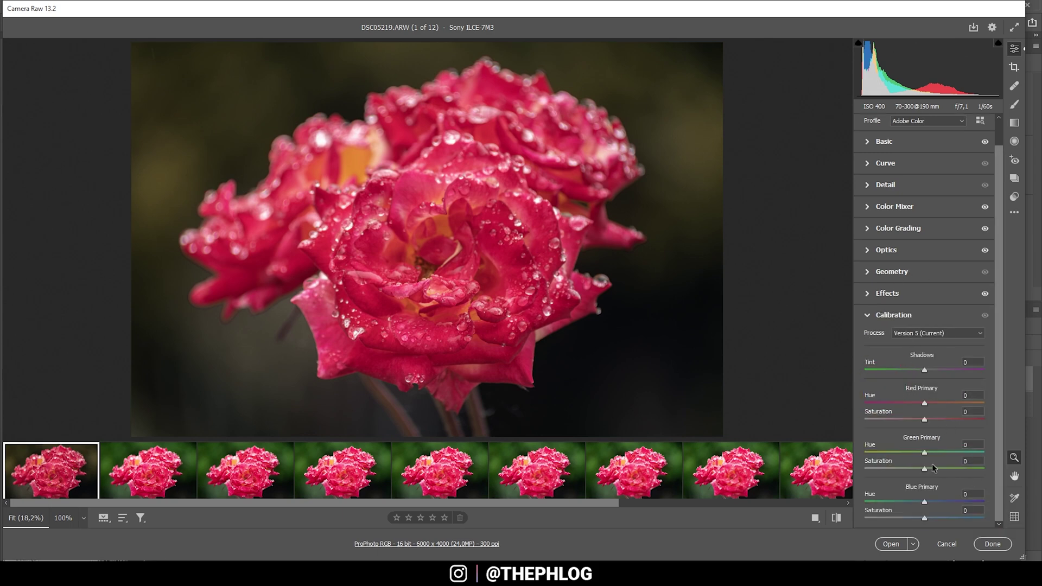
pyautogui.moveTo(926, 455); pyautogui.dragTo(923, 456)
pyautogui.moveTo(920, 456); pyautogui.dragTo(922, 456)
pyautogui.moveTo(930, 502); pyautogui.dragTo(934, 502)
# Step: In Detail, set Sharpening 72, Radius 0.5, Detail 100, Masking 45 and Noise Reduction 9
pyautogui.click(893, 315)
pyautogui.click(884, 213)
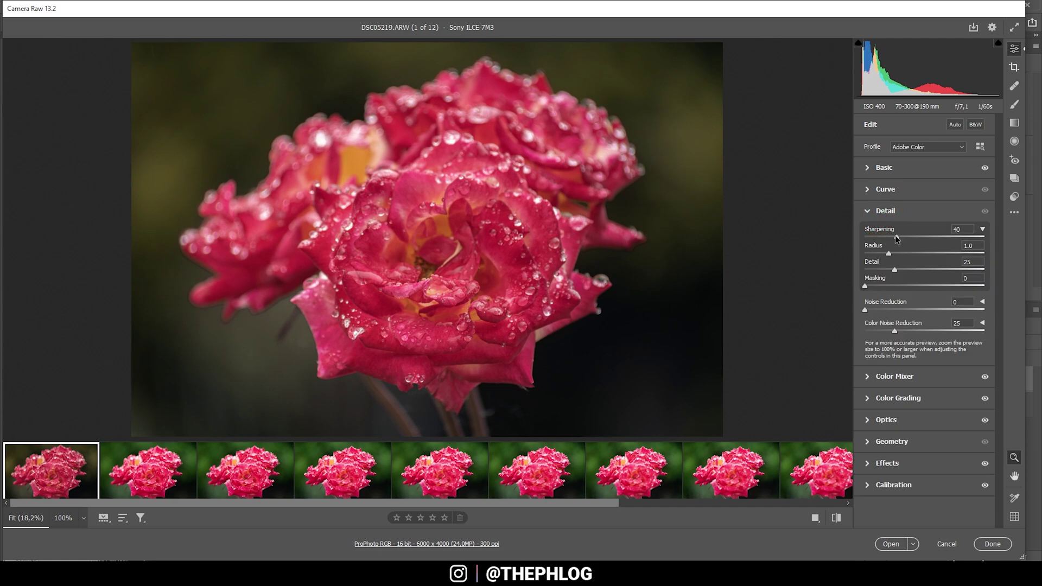
pyautogui.moveTo(890, 251); pyautogui.dragTo(833, 255)
pyautogui.moveTo(896, 270); pyautogui.dragTo(986, 270)
pyautogui.moveTo(866, 286); pyautogui.dragTo(902, 286)
pyautogui.moveTo(906, 286); pyautogui.dragTo(908, 286)
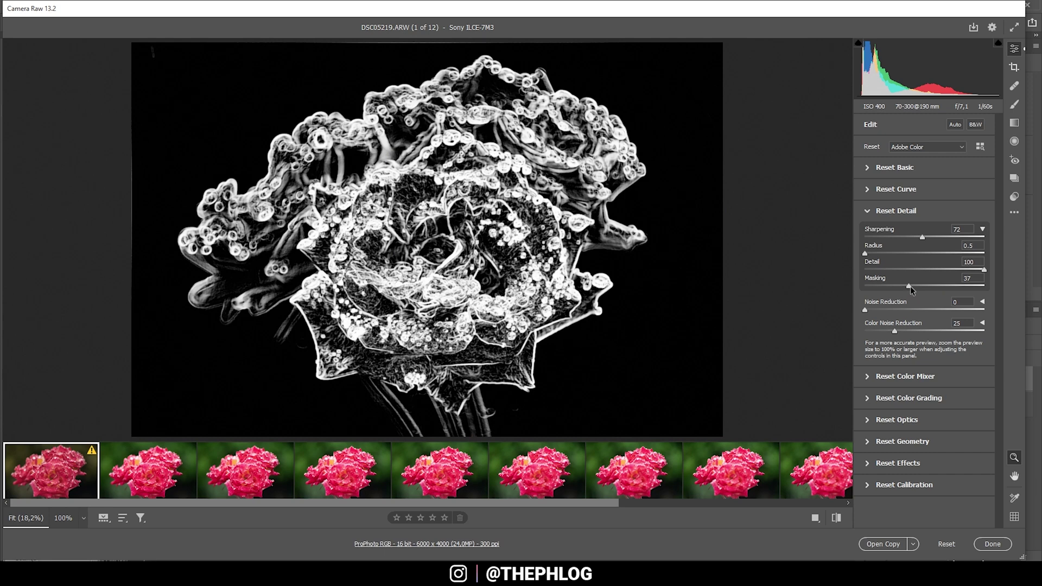
pyautogui.keyDown('alt'); pyautogui.moveTo(911, 286); pyautogui.dragTo(913, 286); pyautogui.keyUp('alt')
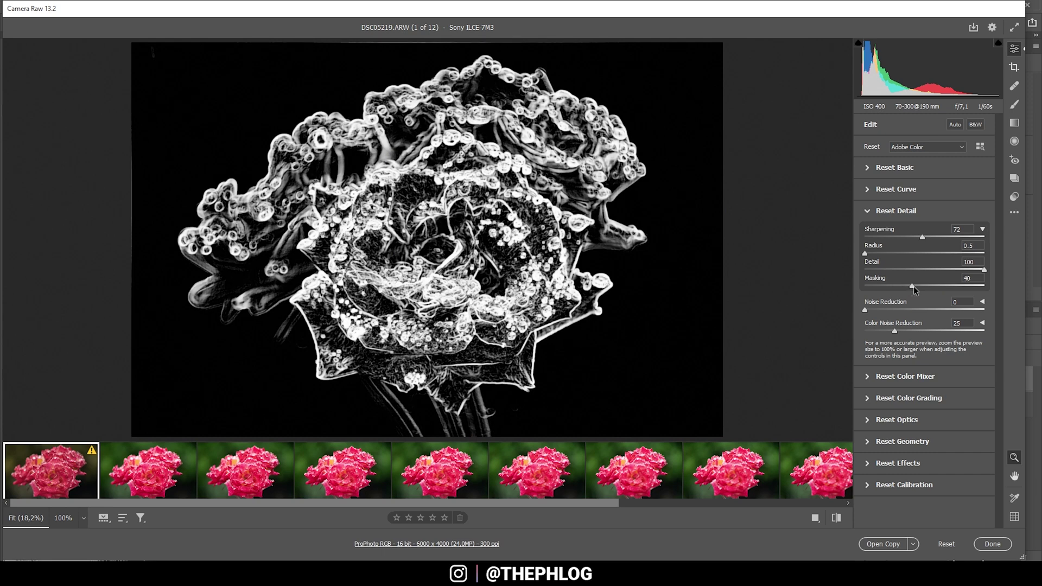
pyautogui.keyDown('alt'); pyautogui.moveTo(916, 285); pyautogui.dragTo(921, 285); pyautogui.keyUp('alt')
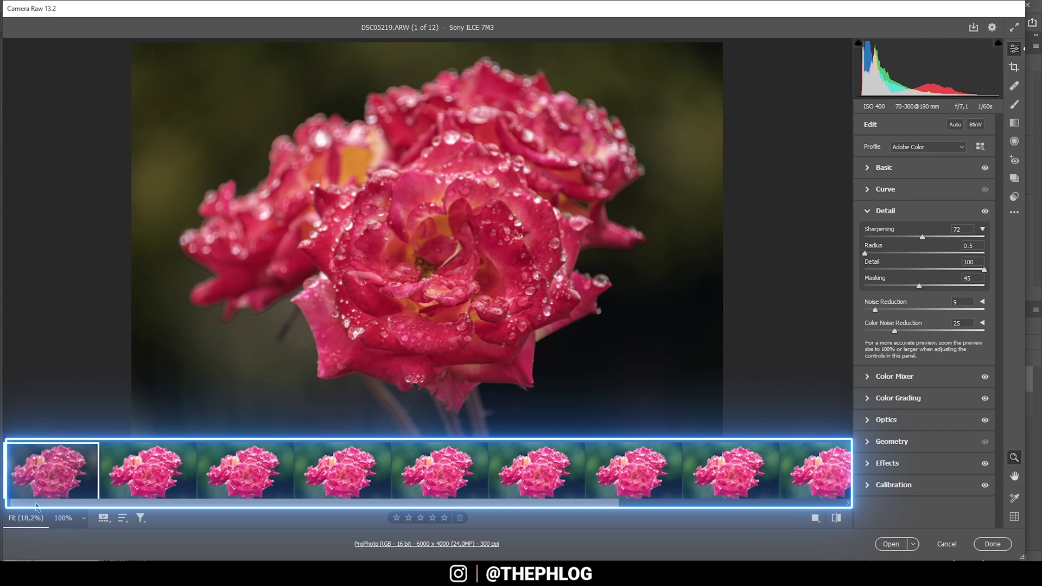
# Step: Sync all settings to the twelve filmstrip images and open them in Photoshop
pyautogui.moveTo(37, 507); pyautogui.dragTo(266, 508)
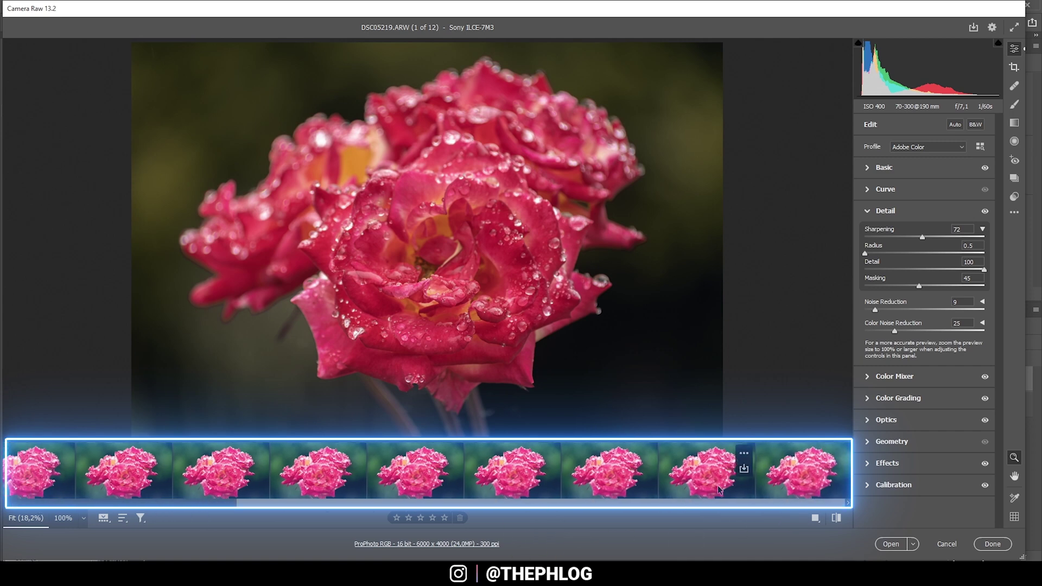
pyautogui.press('shift')
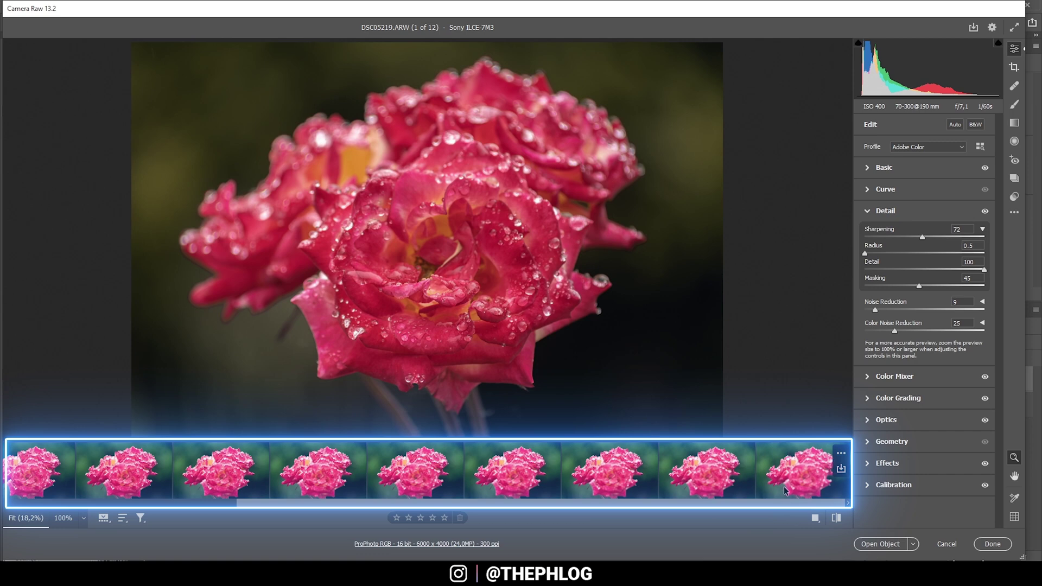
pyautogui.keyDown('shift'); pyautogui.click(783, 491); pyautogui.keyUp('shift')
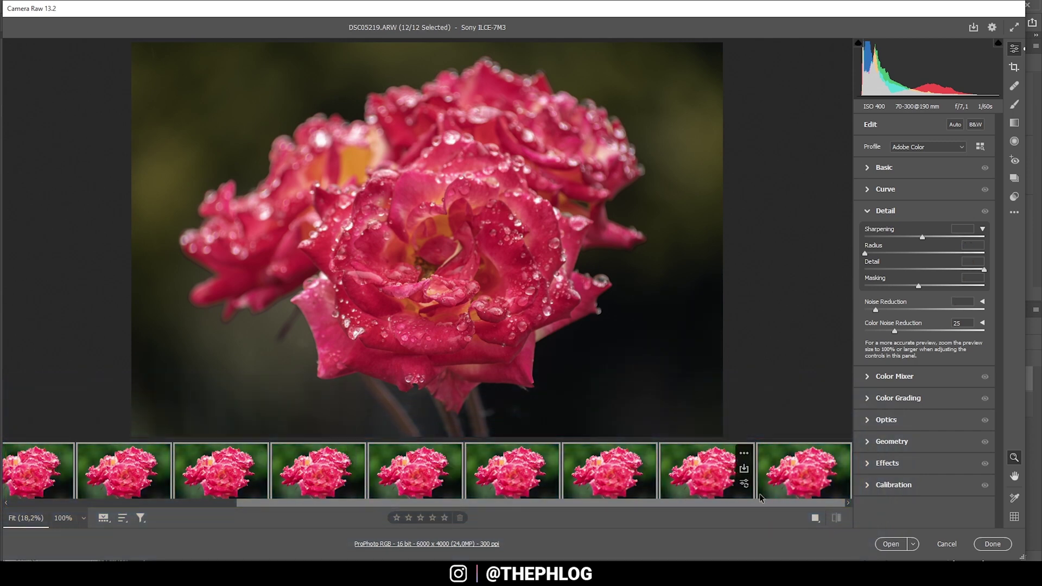
pyautogui.rightClick(798, 486)
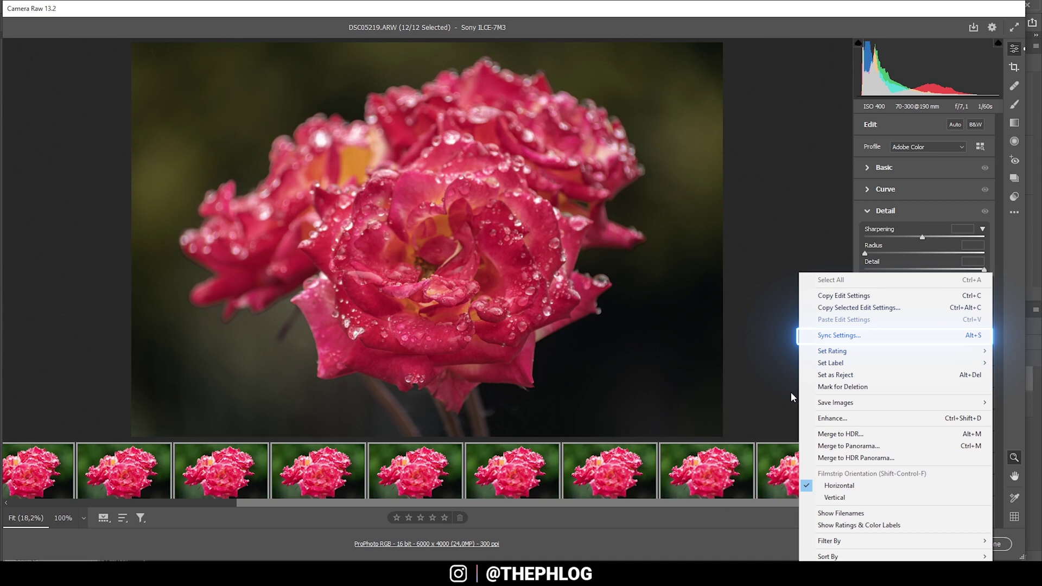
pyautogui.click(839, 336)
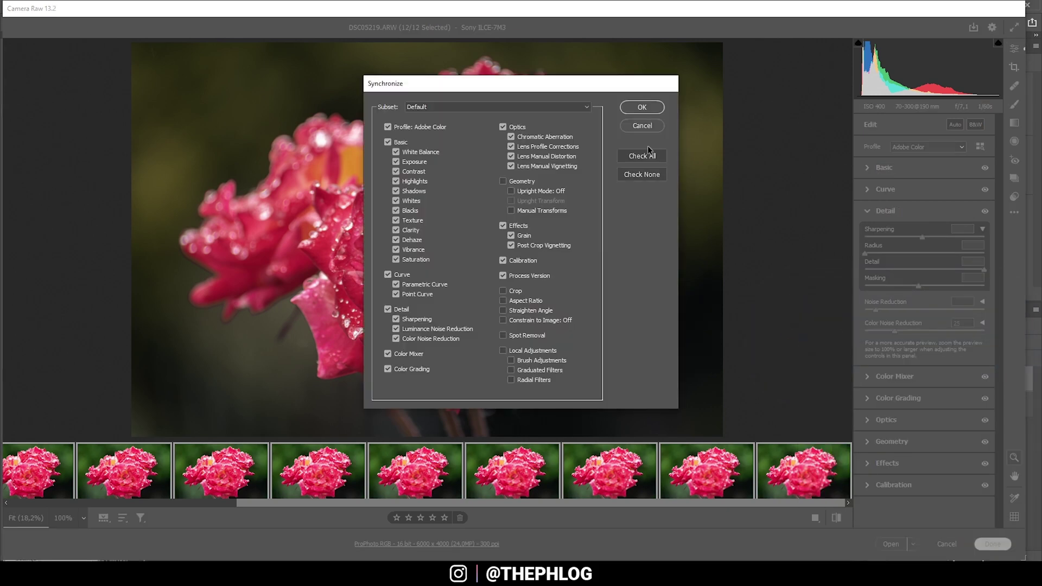
pyautogui.click(642, 156)
pyautogui.click(643, 108)
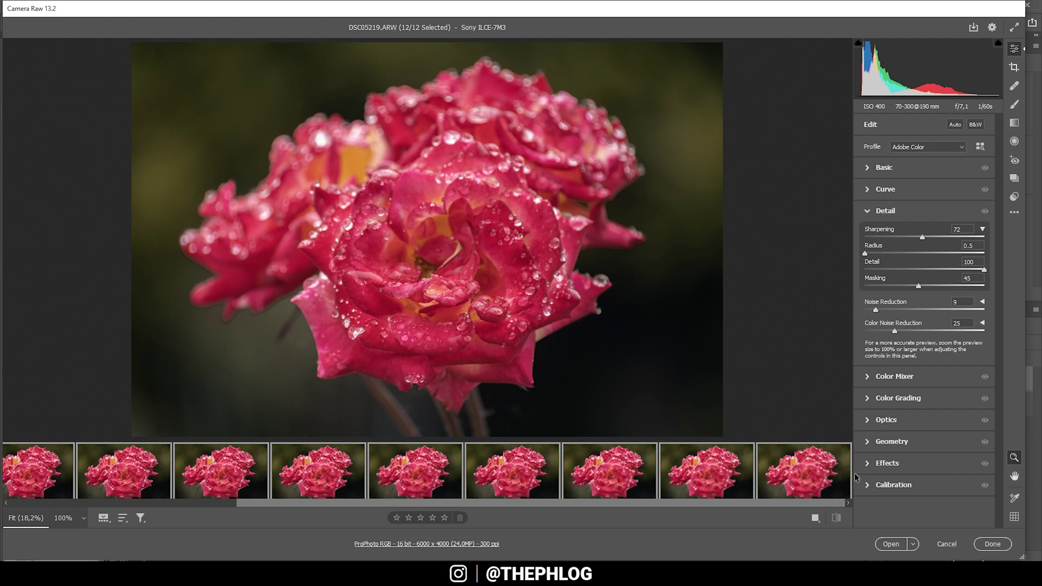
pyautogui.click(889, 547)
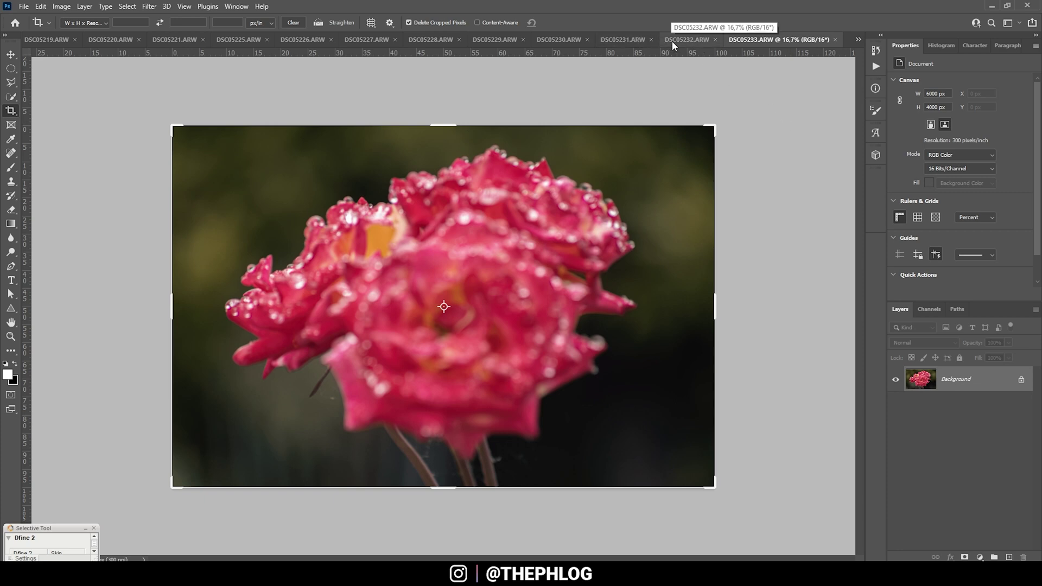
# Step: Copy the full DSC05232.ARW image into DSC05233.ARW as a new layer
pyautogui.click(678, 41)
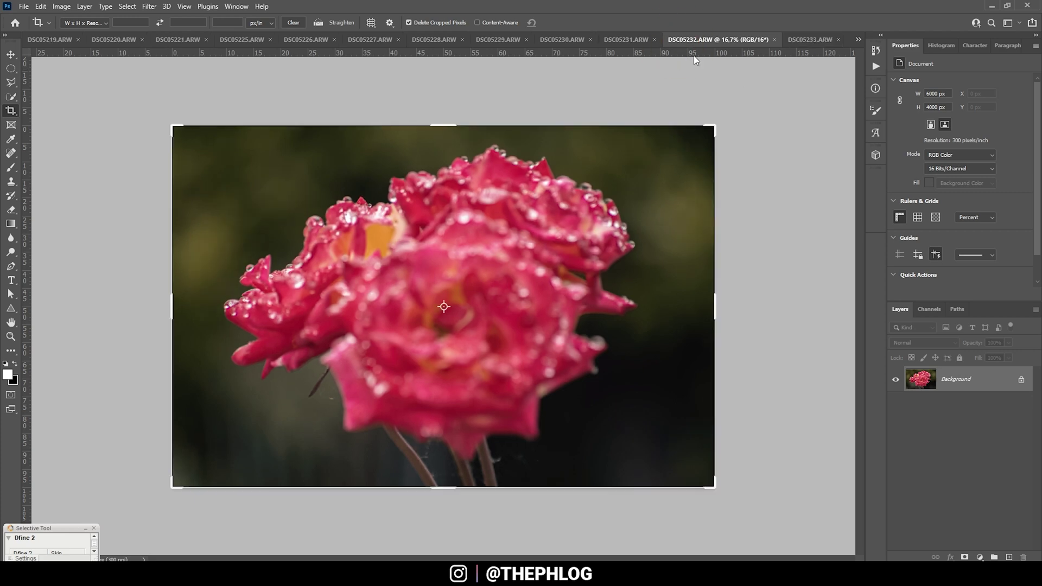
pyautogui.click(11, 54)
pyautogui.hotkey('ctrl', 'a')
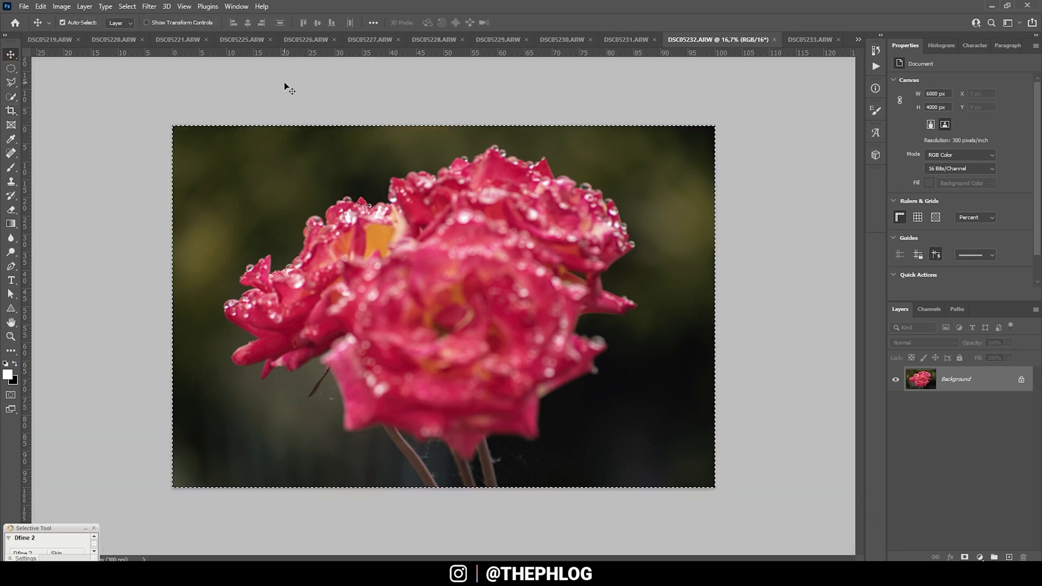
pyautogui.click(806, 42)
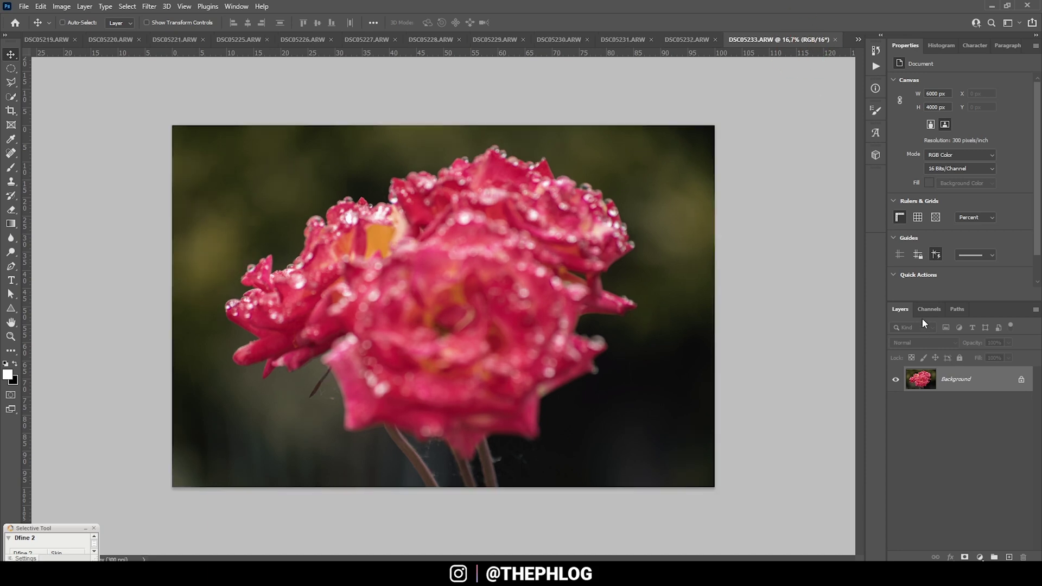
pyautogui.hotkey('ctrl', 'j')
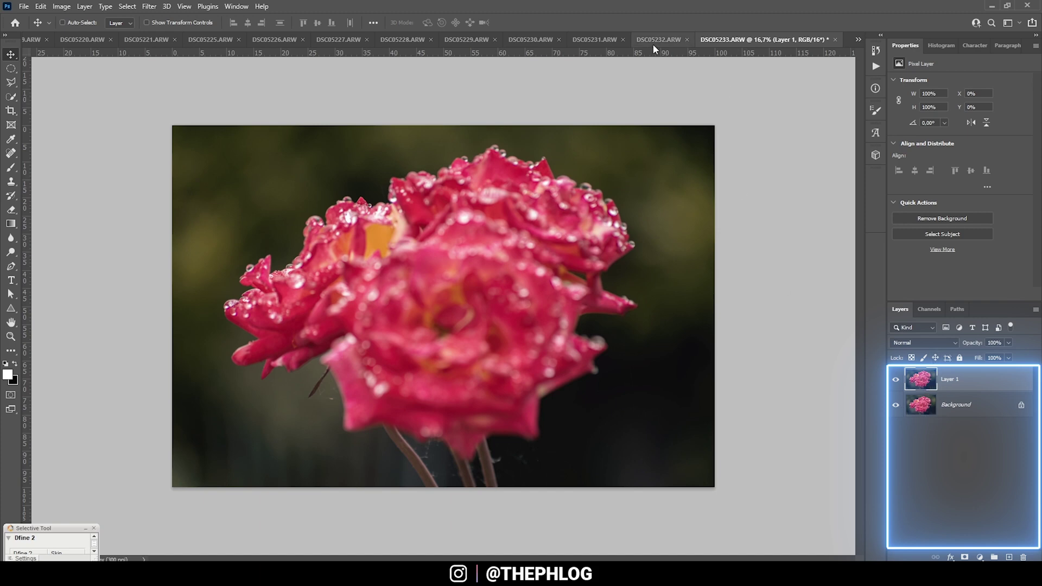
# Step: Close DSC05232, DSC05231 and the other used source documents without saving
pyautogui.click(687, 39)
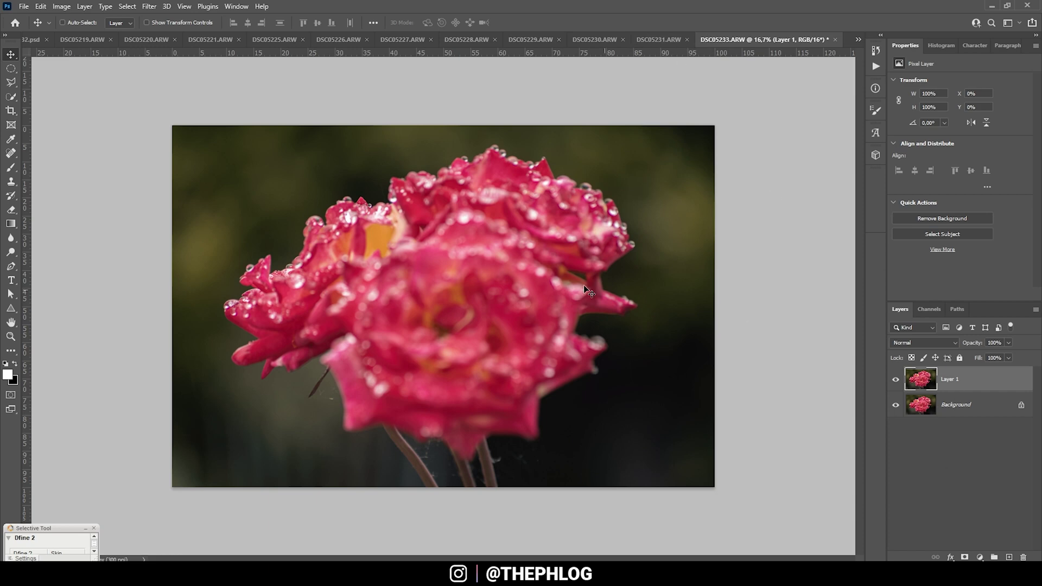
pyautogui.click(688, 39)
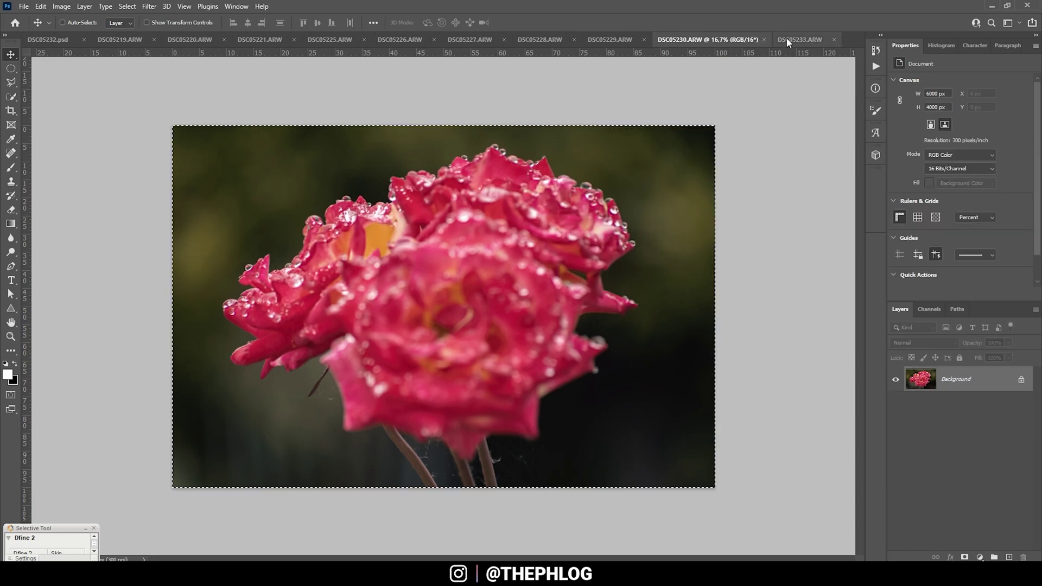
pyautogui.click(764, 39)
pyautogui.click(543, 214)
pyautogui.click(730, 40)
pyautogui.click(543, 214)
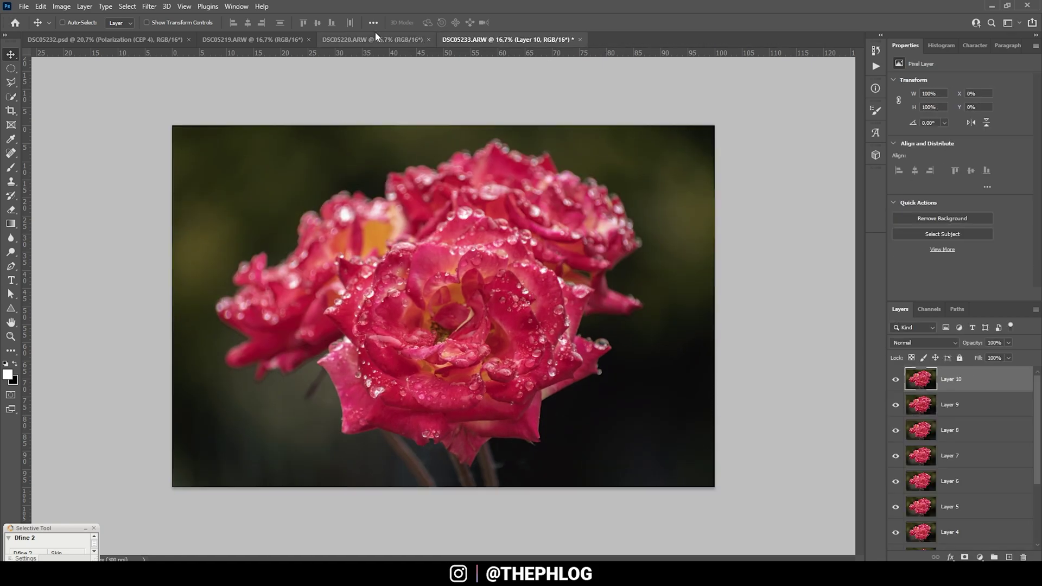
pyautogui.moveTo(983, 314); pyautogui.dragTo(982, 284)
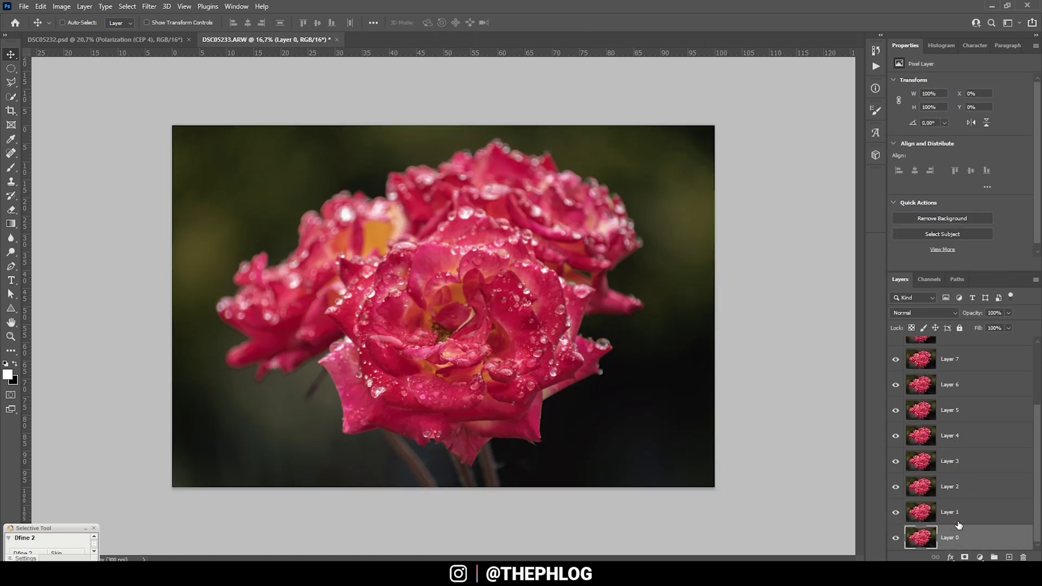
# Step: Hide Layer 11 through Layer 5 to inspect the lower focus slices, then show all again
pyautogui.scroll(4, 959, 525)
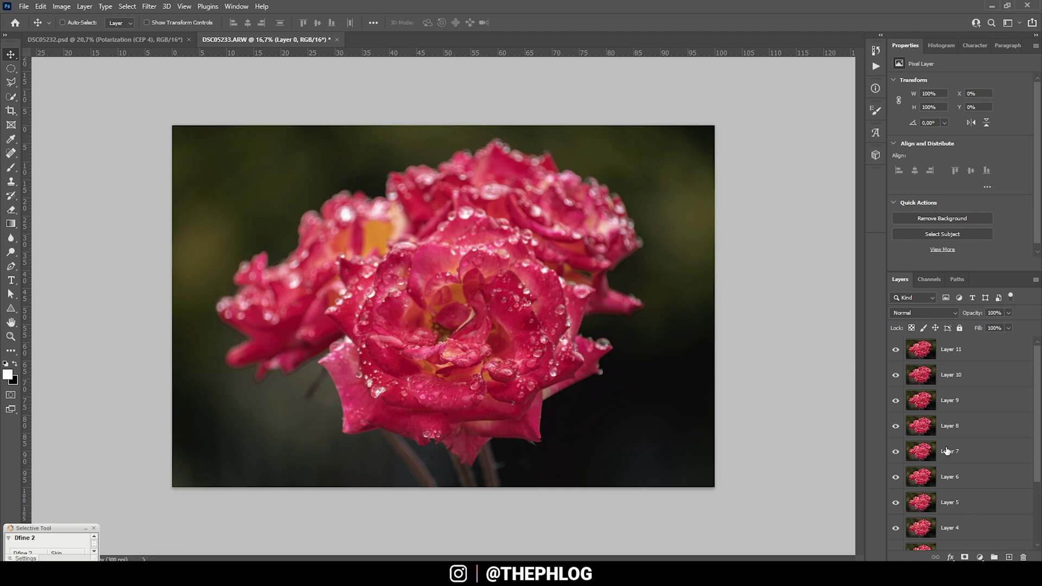
pyautogui.scroll(-2, 950, 464)
pyautogui.hotkey('alt', '.')
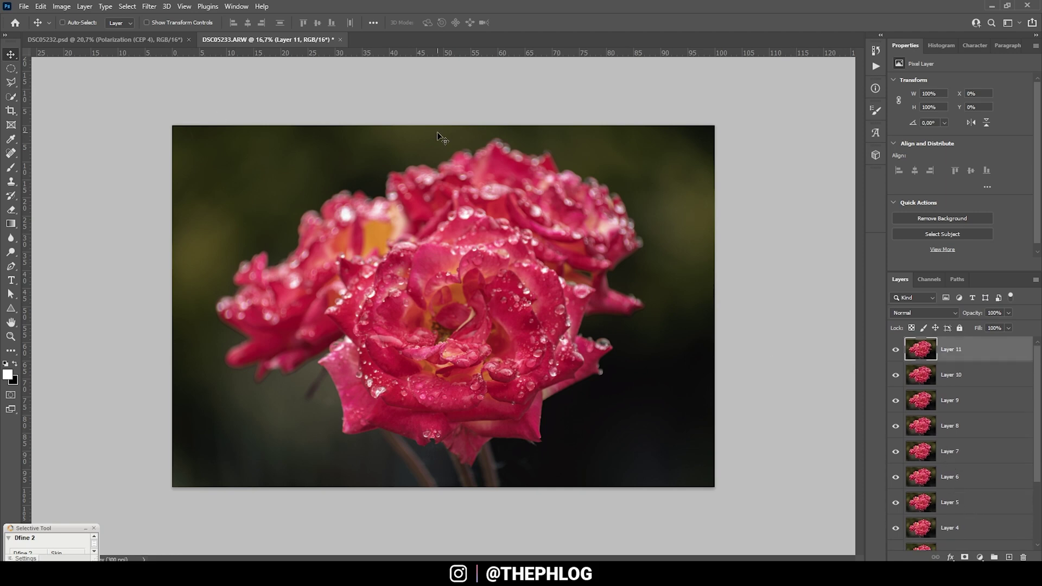
pyautogui.moveTo(896, 350); pyautogui.dragTo(897, 528)
pyautogui.scroll(-1, 912, 461)
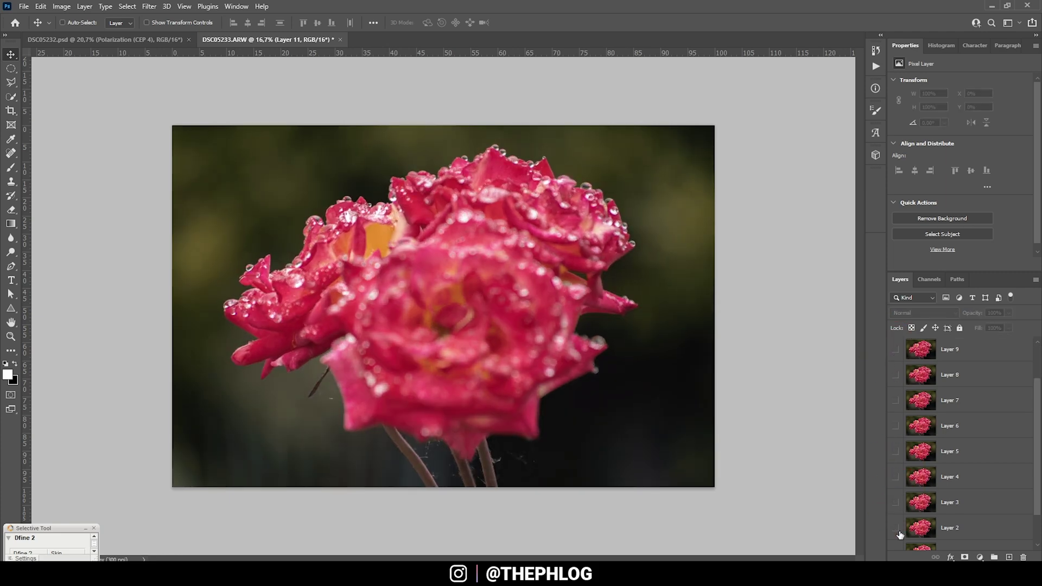
pyautogui.scroll(-2, 923, 502)
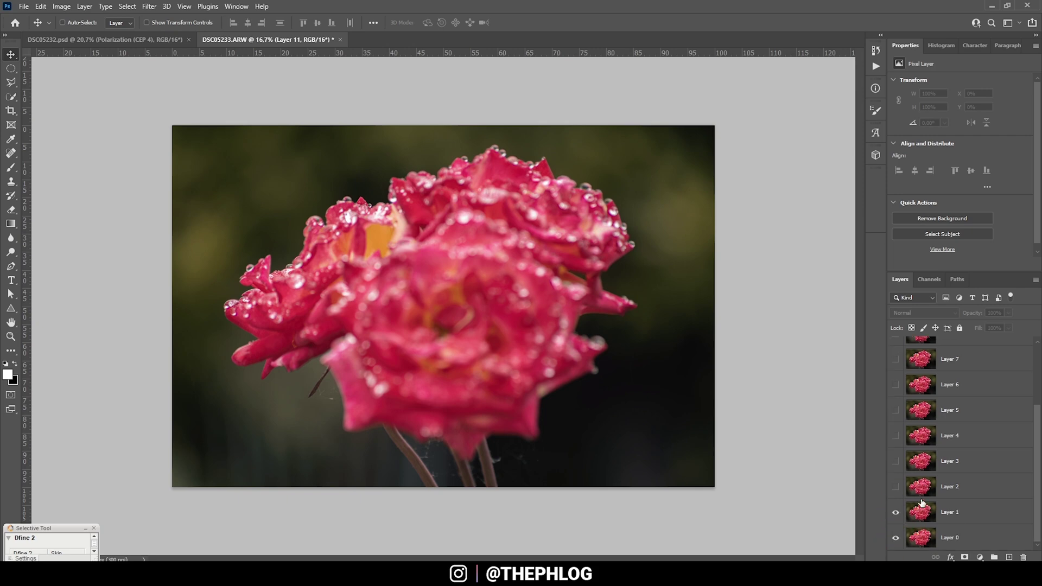
pyautogui.keyDown('alt'); pyautogui.click(896, 486); pyautogui.keyUp('alt')
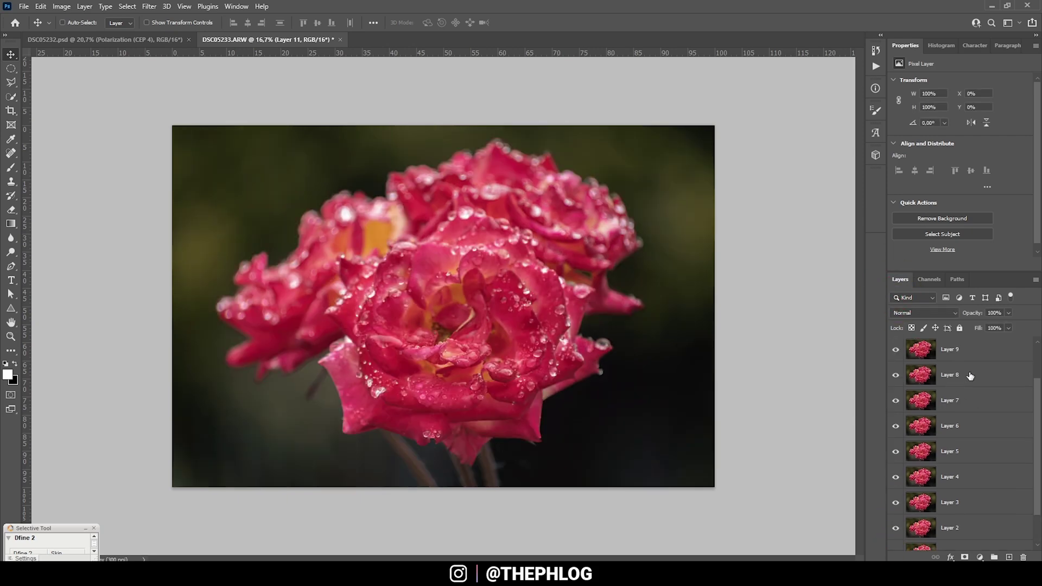
# Step: Select every layer from Layer 11 down to Layer 0
pyautogui.moveTo(1037, 402); pyautogui.dragTo(1040, 326)
pyautogui.scroll(-5, 967, 434)
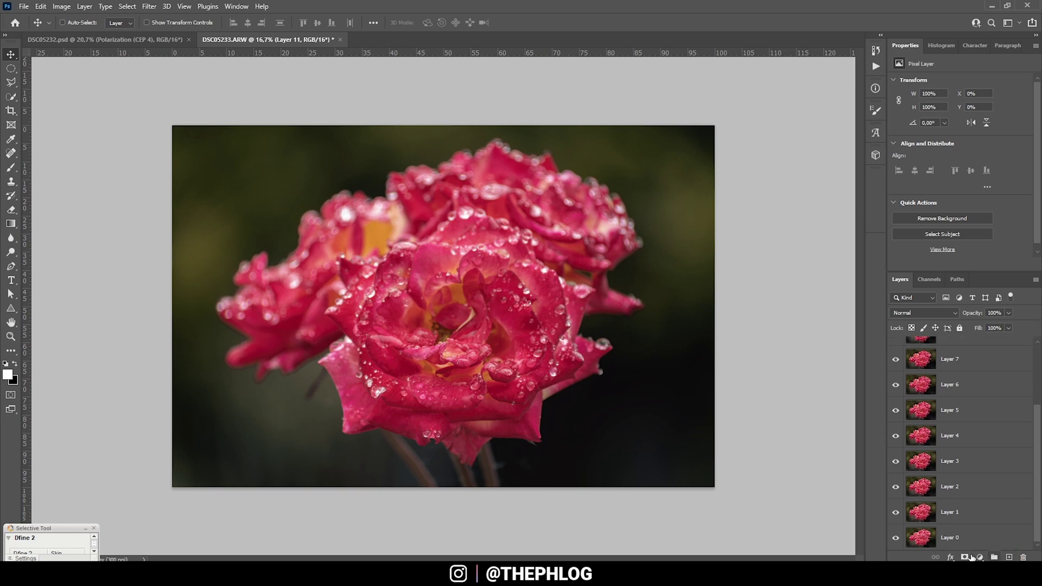
pyautogui.click(971, 537)
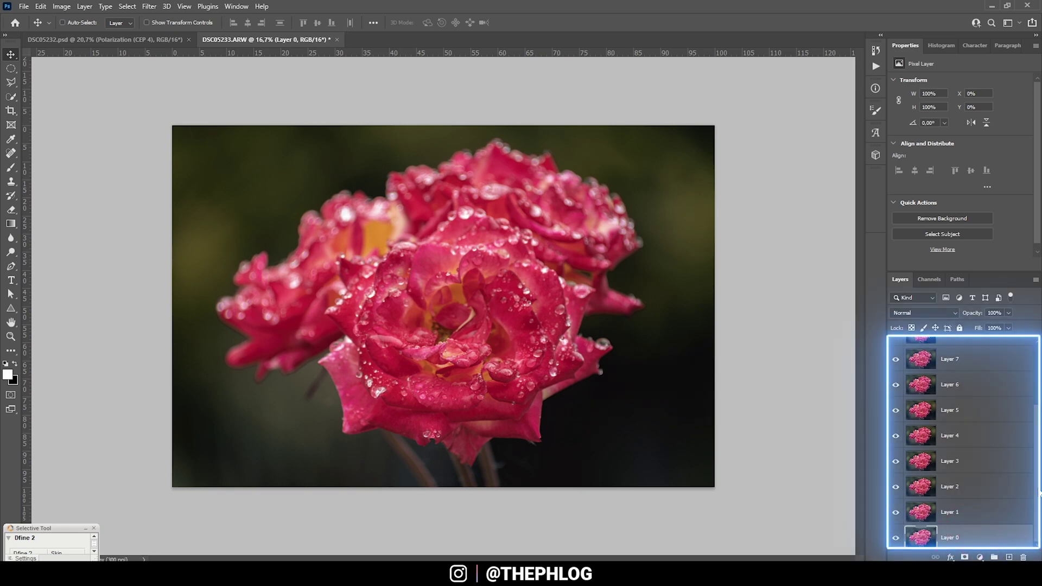
pyautogui.moveTo(1038, 493); pyautogui.dragTo(1030, 378)
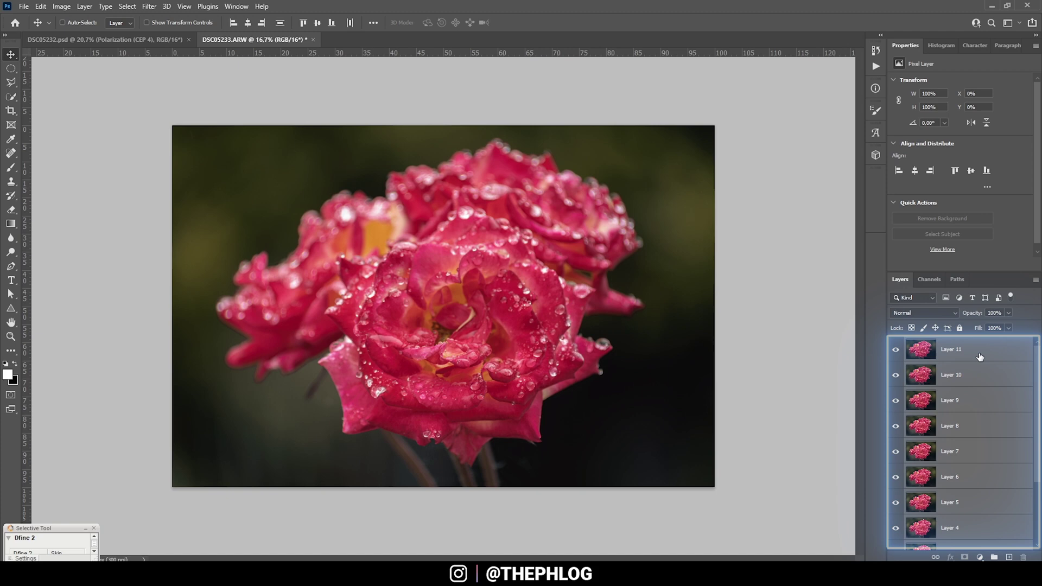
# Step: Auto-align the twelve stacked rose layers using Auto projection
pyautogui.click(43, 7)
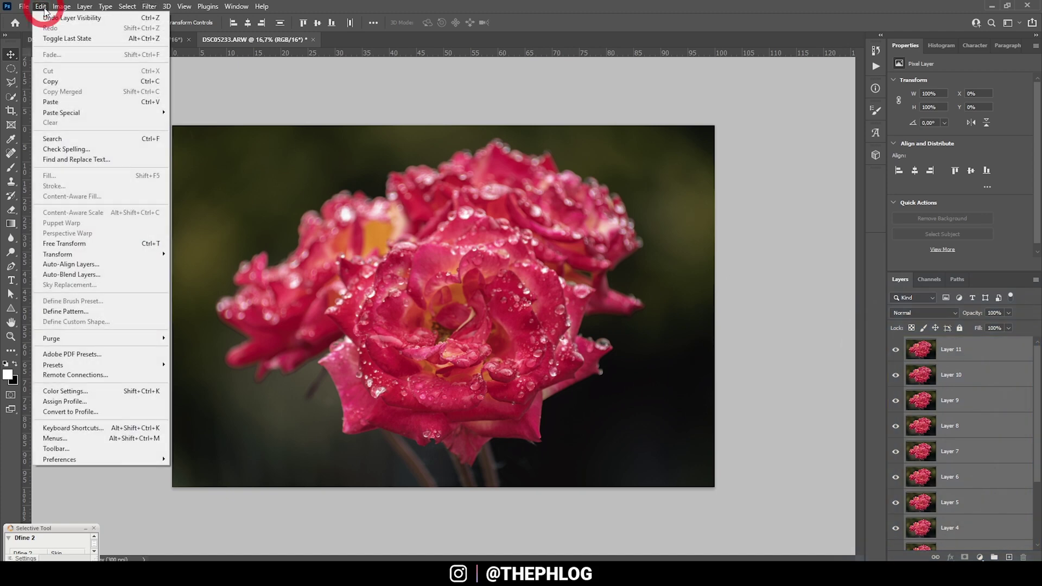
pyautogui.click(107, 267)
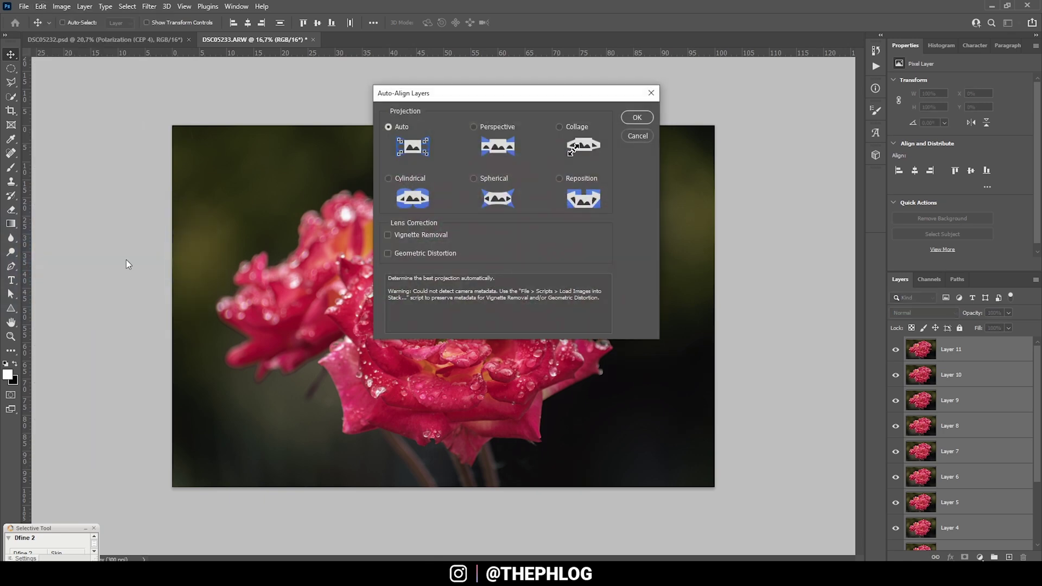
pyautogui.click(637, 118)
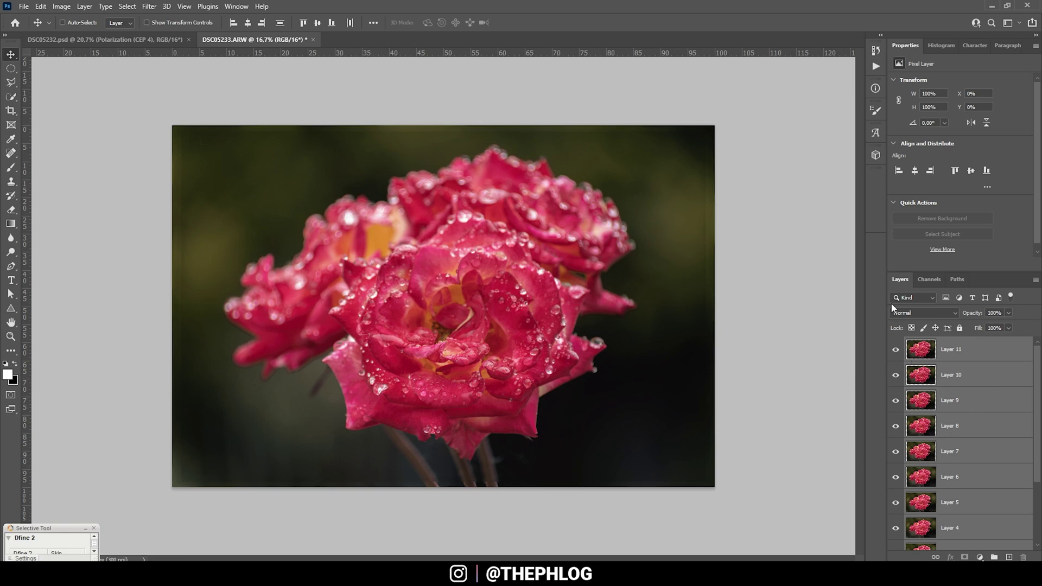
# Step: Select every layer from Layer 0 up to Layer 11
pyautogui.scroll(-3, 972, 459)
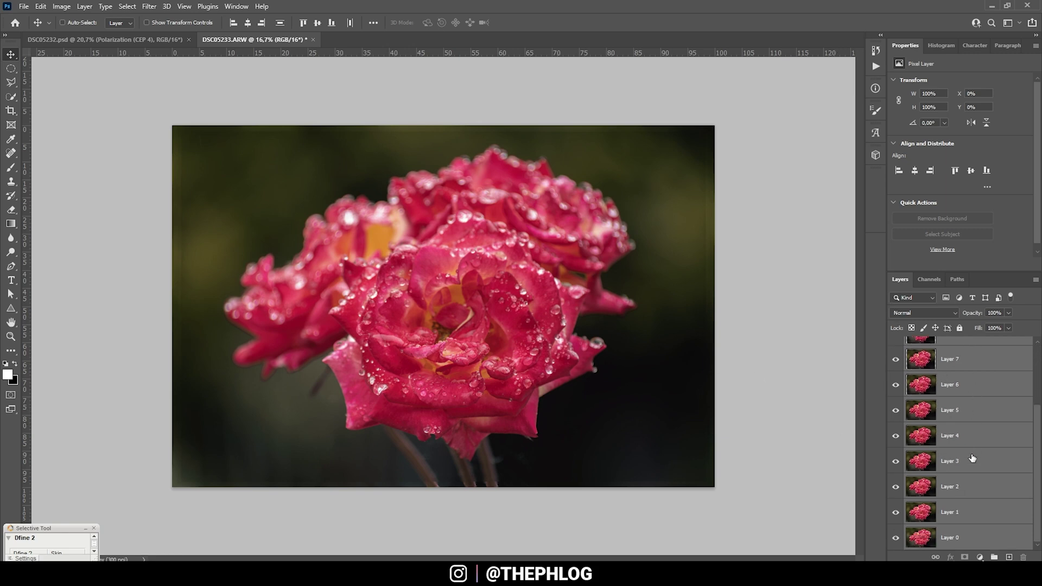
pyautogui.scroll(3, 974, 497)
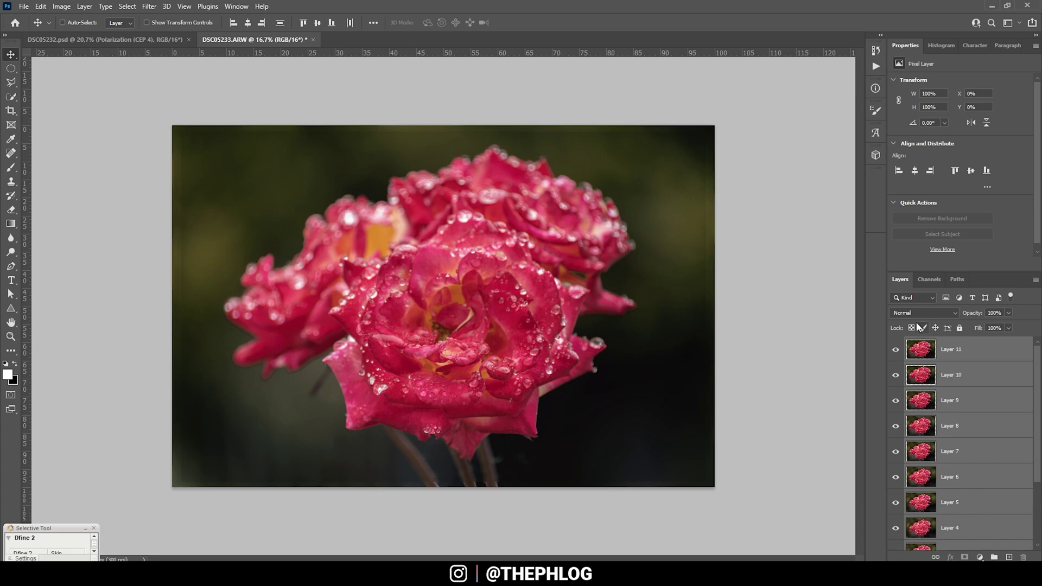
pyautogui.press('c')
pyautogui.scroll(-3, 1025, 489)
pyautogui.click(991, 548)
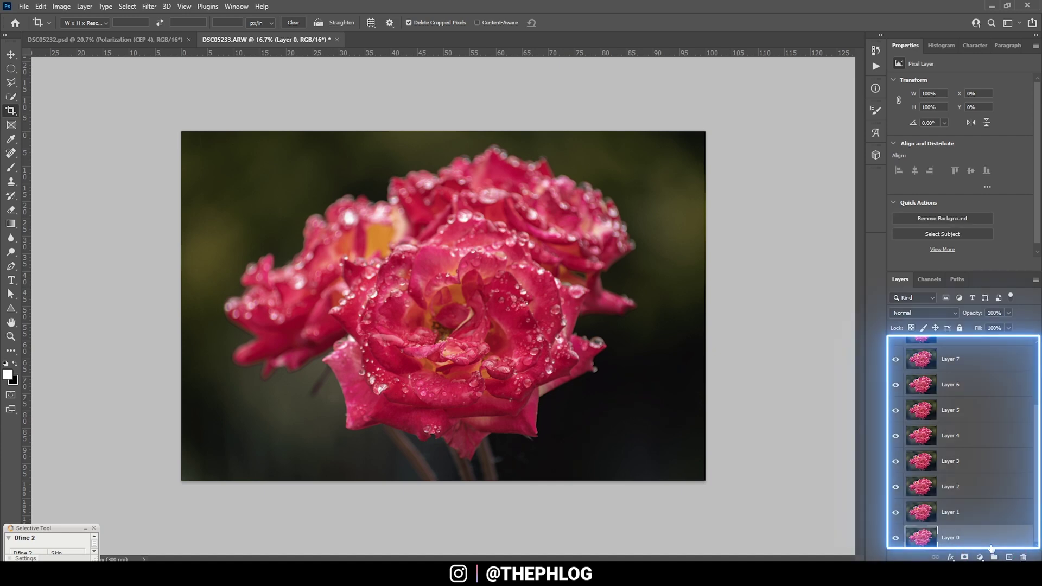
pyautogui.scroll(3, 970, 493)
pyautogui.keyDown('shift'); pyautogui.click(969, 358); pyautogui.keyUp('shift')
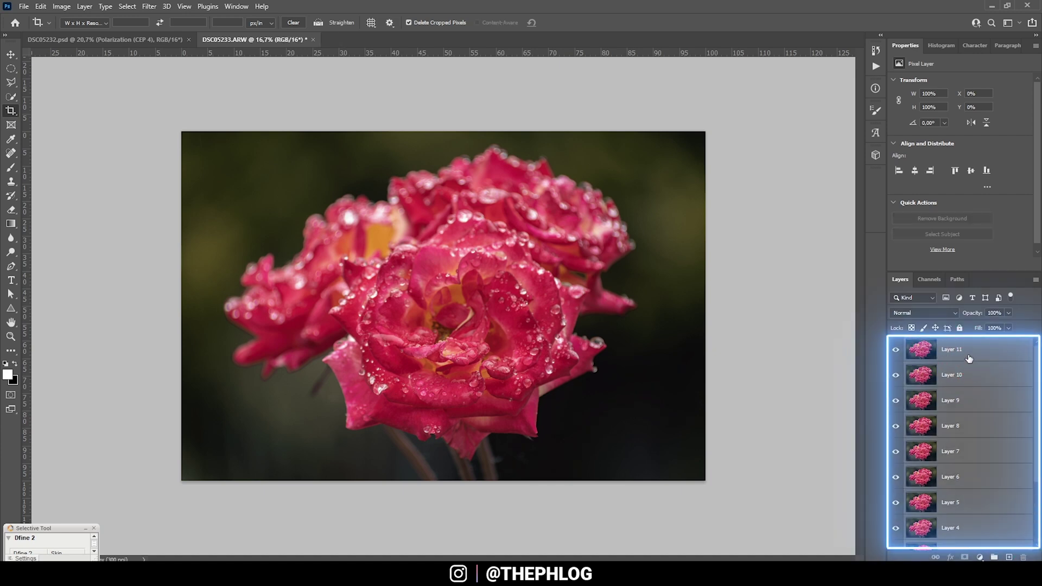
# Step: Auto-blend the selected layers with Stack Images into one sharp merged layer
pyautogui.click(40, 6)
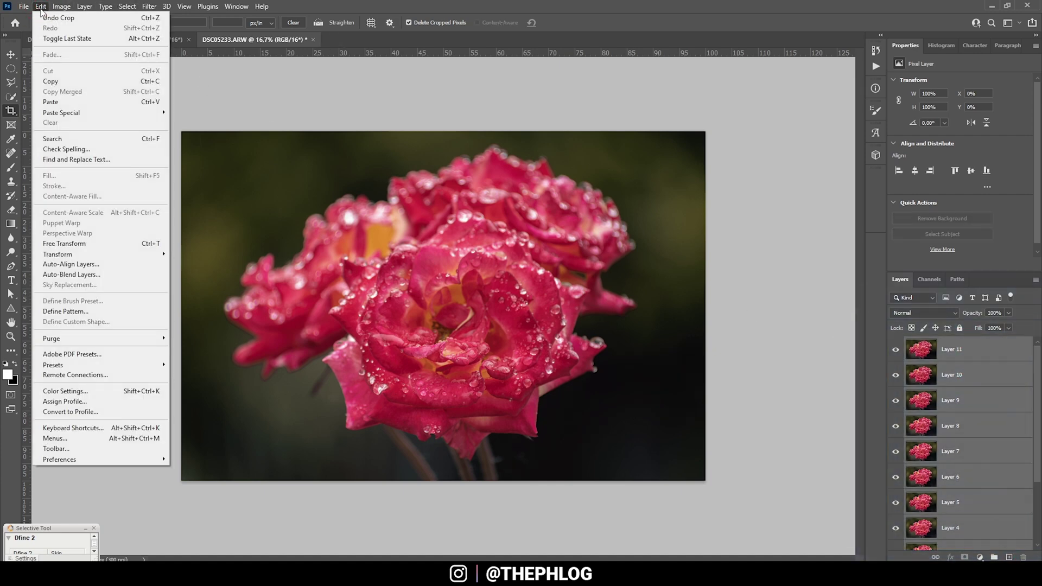
pyautogui.click(99, 276)
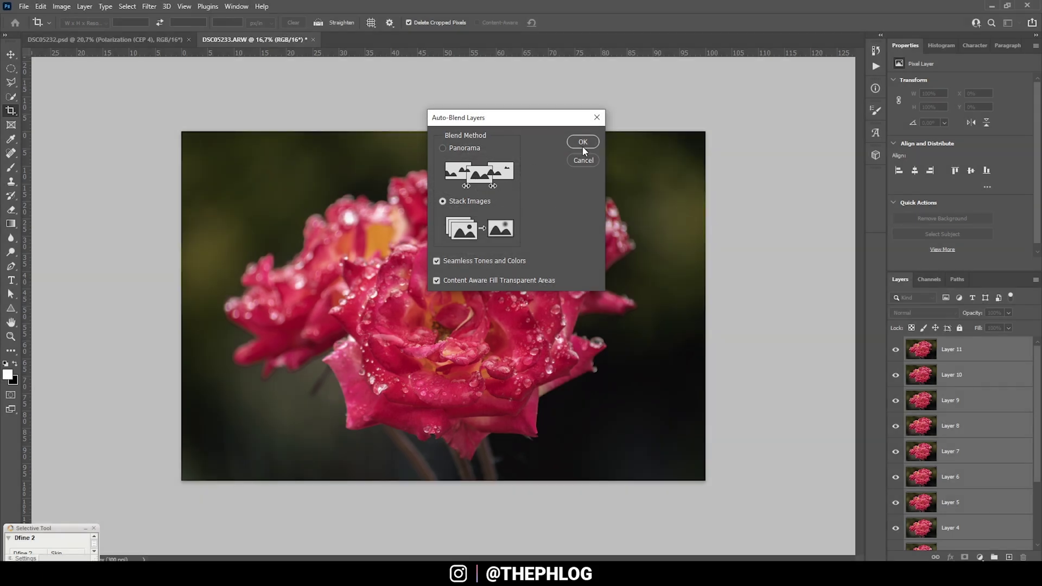
pyautogui.click(583, 143)
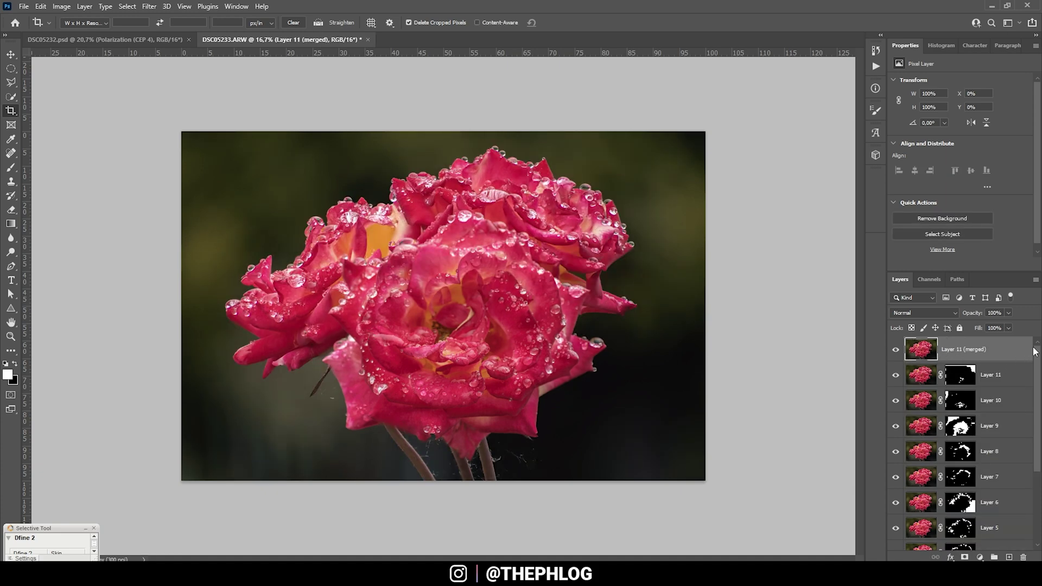
# Step: Select Layer 0 through the layer below Layer 11 (merged) and delete them
pyautogui.moveTo(1036, 363); pyautogui.dragTo(1028, 473)
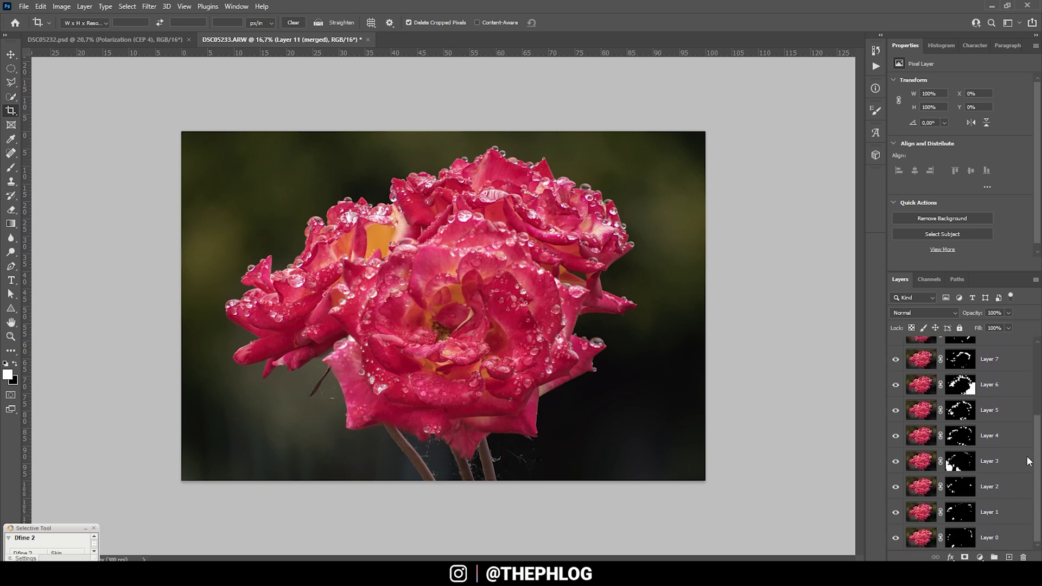
pyautogui.click(990, 537)
pyautogui.scroll(3, 999, 396)
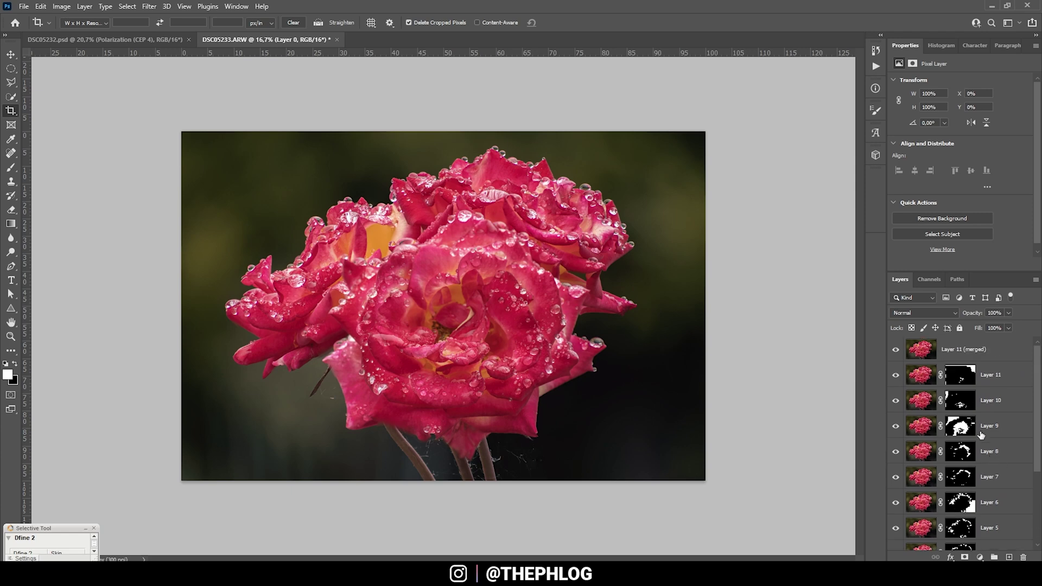
pyautogui.keyDown('shift'); pyautogui.click(937, 353); pyautogui.keyUp('shift')
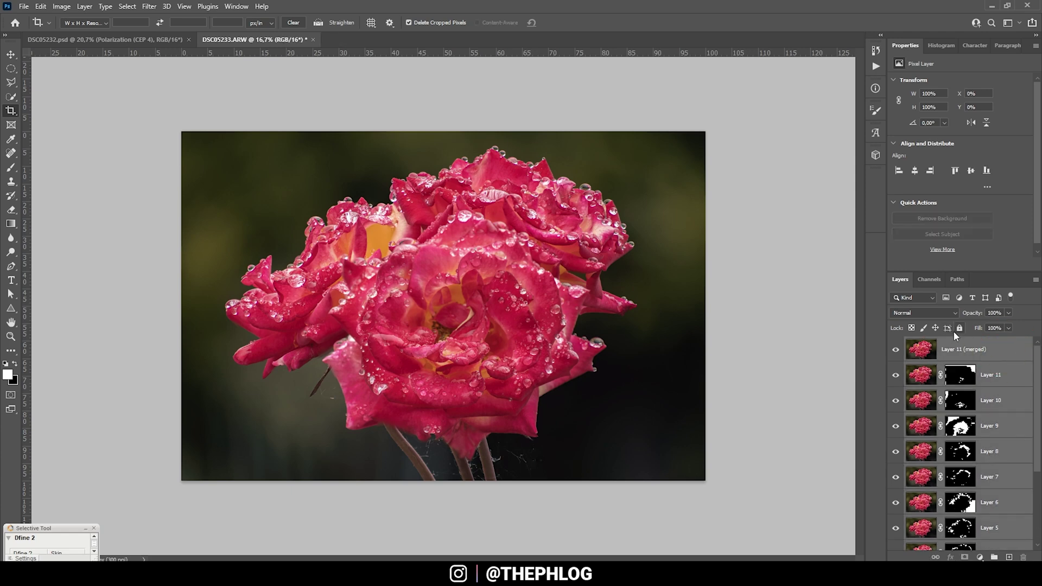
pyautogui.press('Delete')
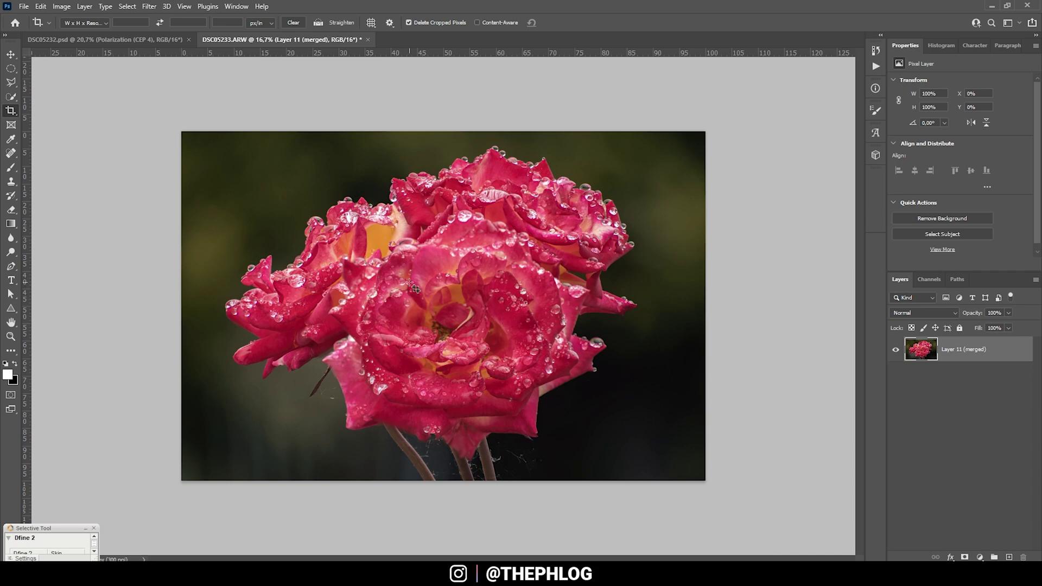
# Step: Zoom in and out on the canvas to inspect the blended rose
pyautogui.scroll(3, 487, 317)
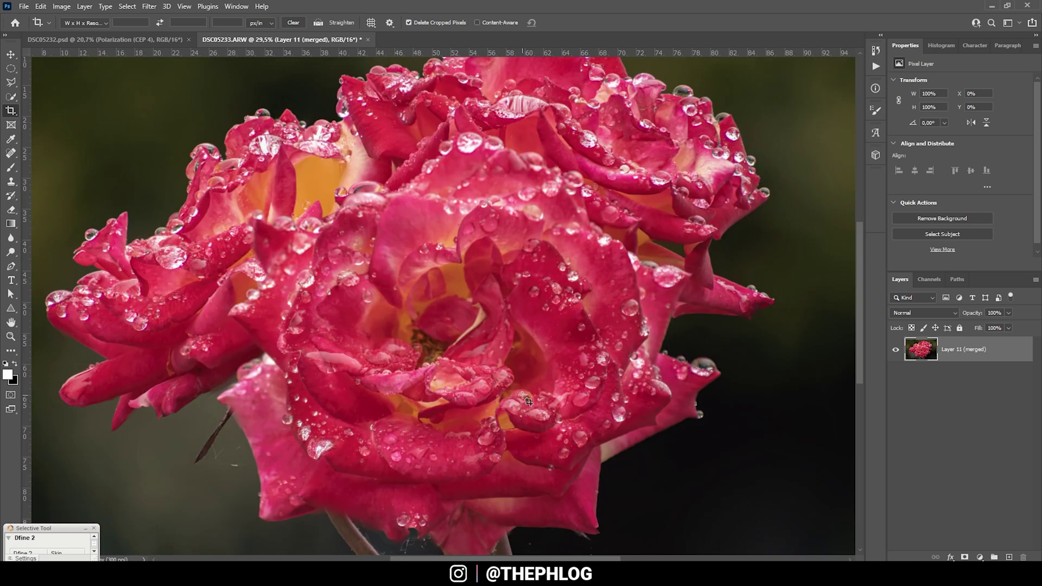
pyautogui.scroll(-1, 528, 401)
pyautogui.scroll(-1, 526, 402)
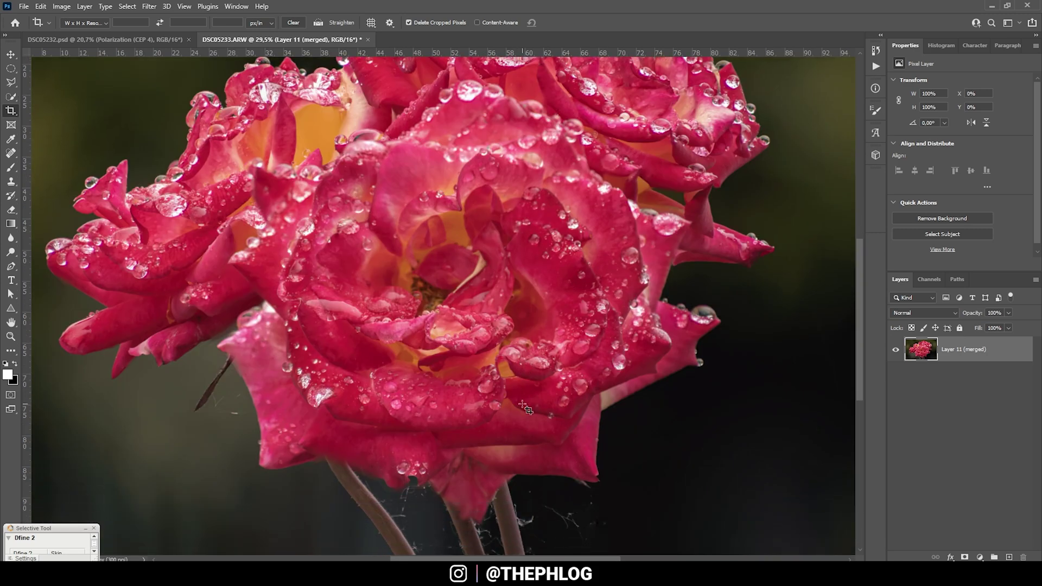
pyautogui.scroll(-1, 523, 405)
pyautogui.scroll(1, 464, 332)
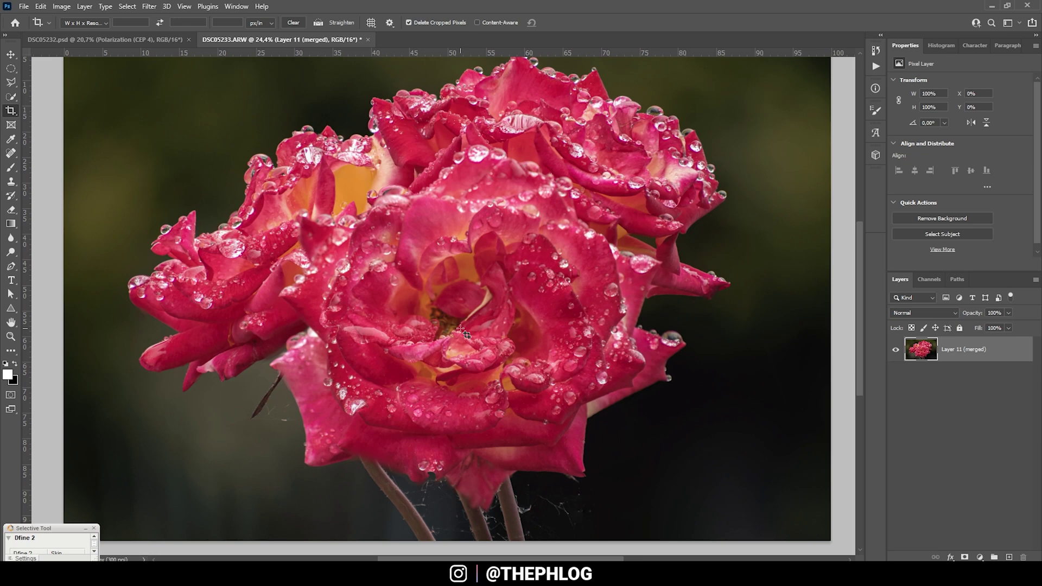
pyautogui.scroll(-1, 426, 307)
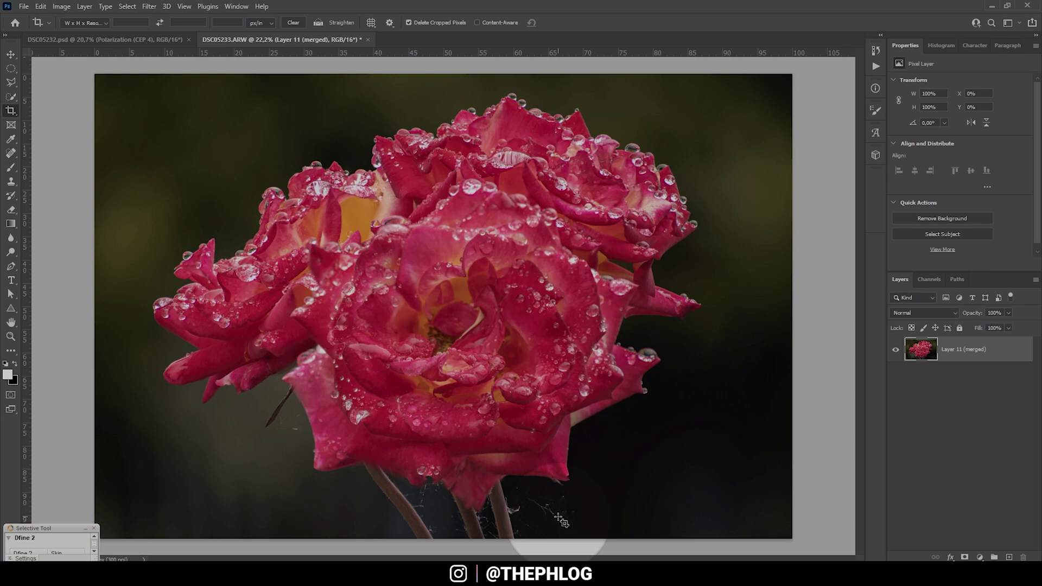
# Step: Heal away the thorn left of the rose with an enlarged Spot Healing Brush
pyautogui.press('j')
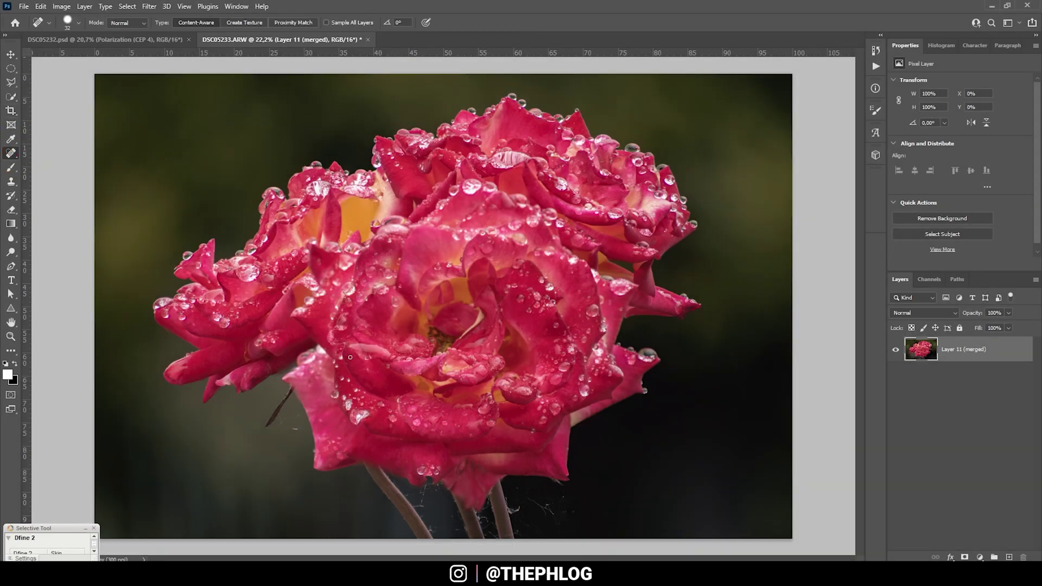
pyautogui.scroll(3, 273, 428)
pyautogui.scroll(4, 273, 429)
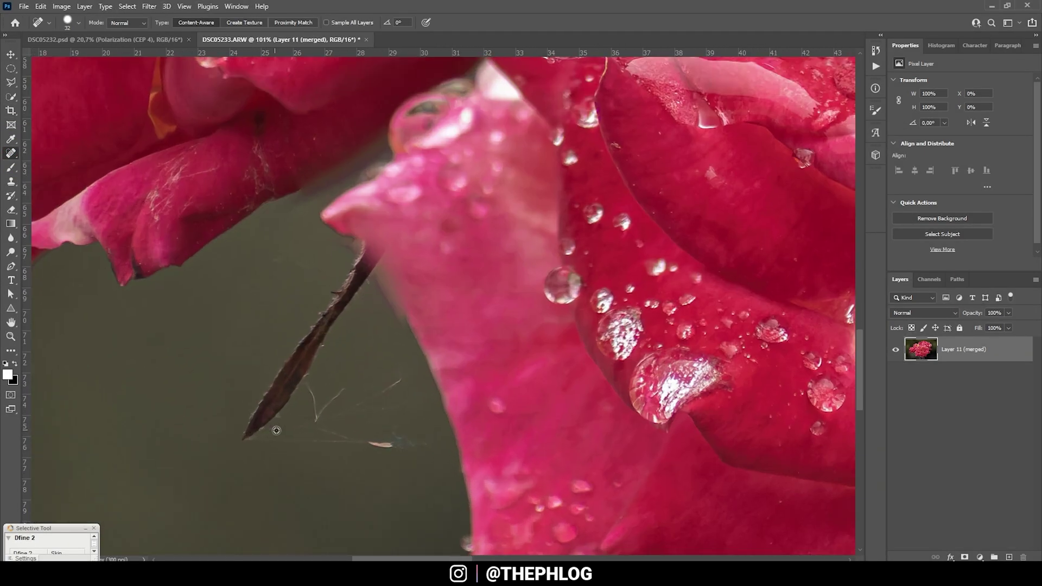
pyautogui.keyDown('alt'); pyautogui.rightClick(262, 429); pyautogui.keyUp('alt')
pyautogui.moveTo(253, 430); pyautogui.dragTo(279, 389)
pyautogui.moveTo(279, 388); pyautogui.dragTo(347, 282)
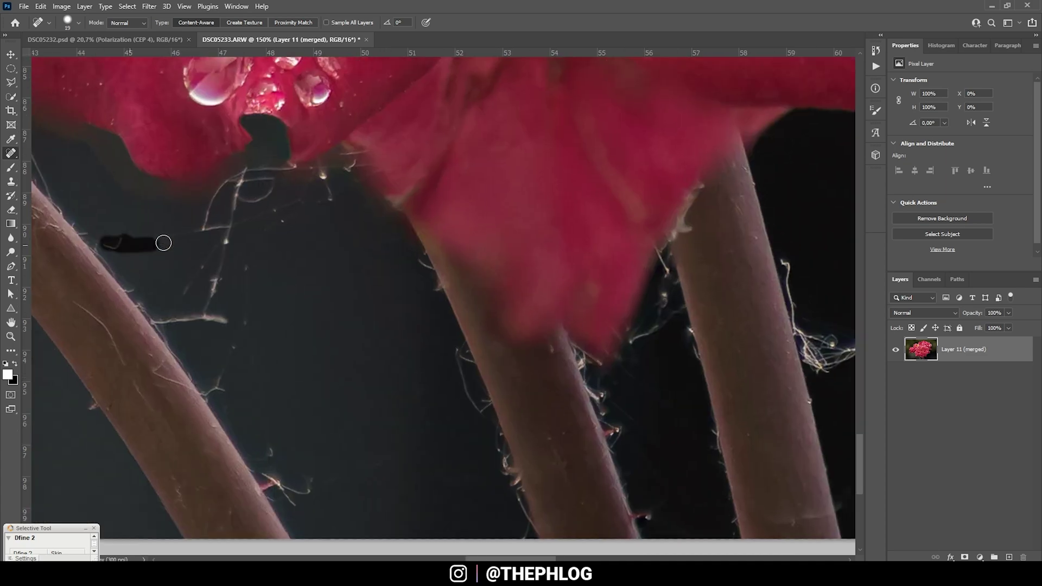
# Step: Shrink the healing brush and remove the cobweb threads around the stems
pyautogui.keyDown('alt'); pyautogui.rightClick(324, 208); pyautogui.keyUp('alt')
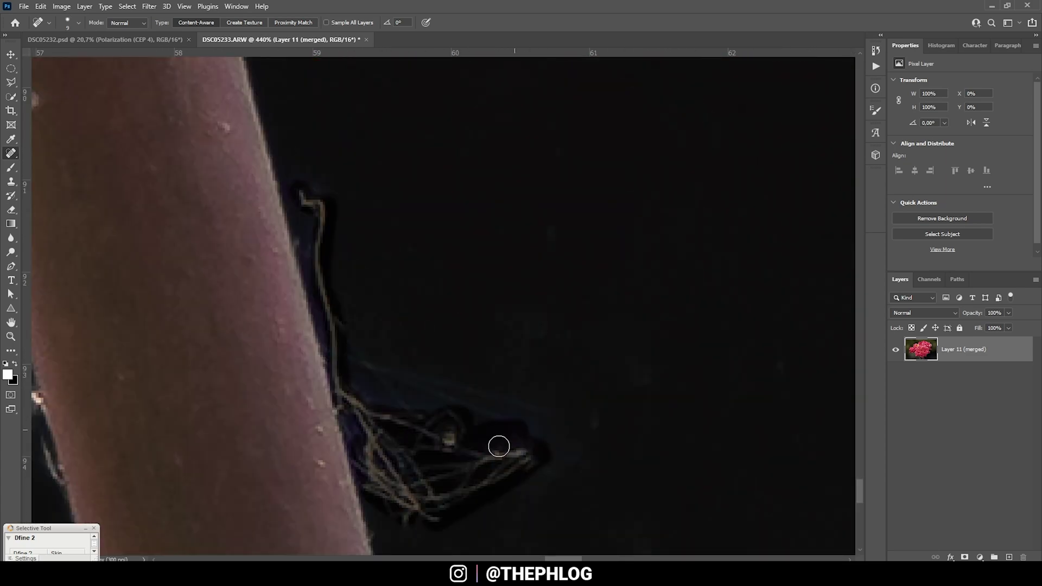
pyautogui.moveTo(496, 442); pyautogui.dragTo(607, 373)
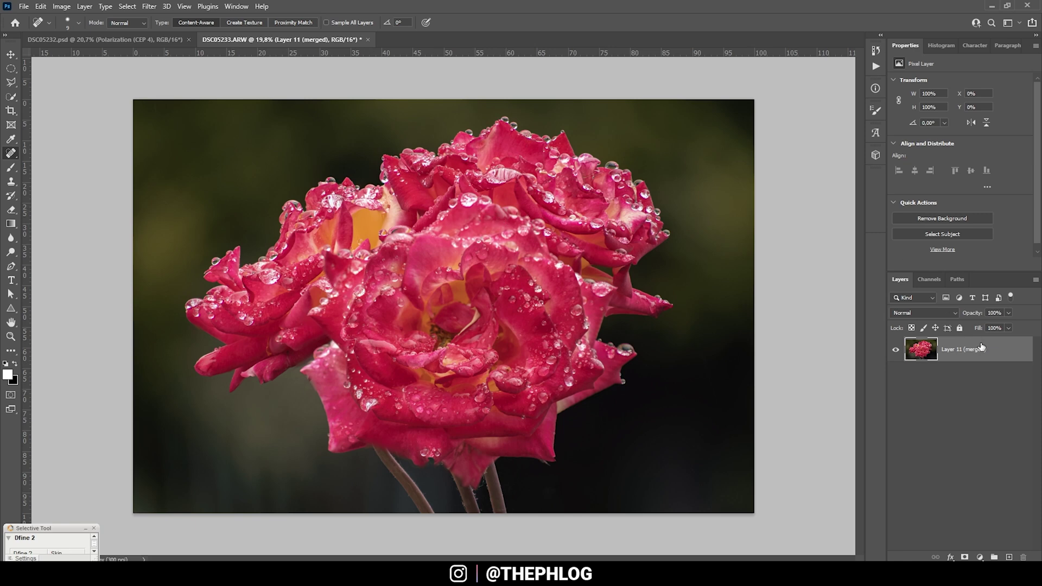
pyautogui.hotkey('ctrl', 't')
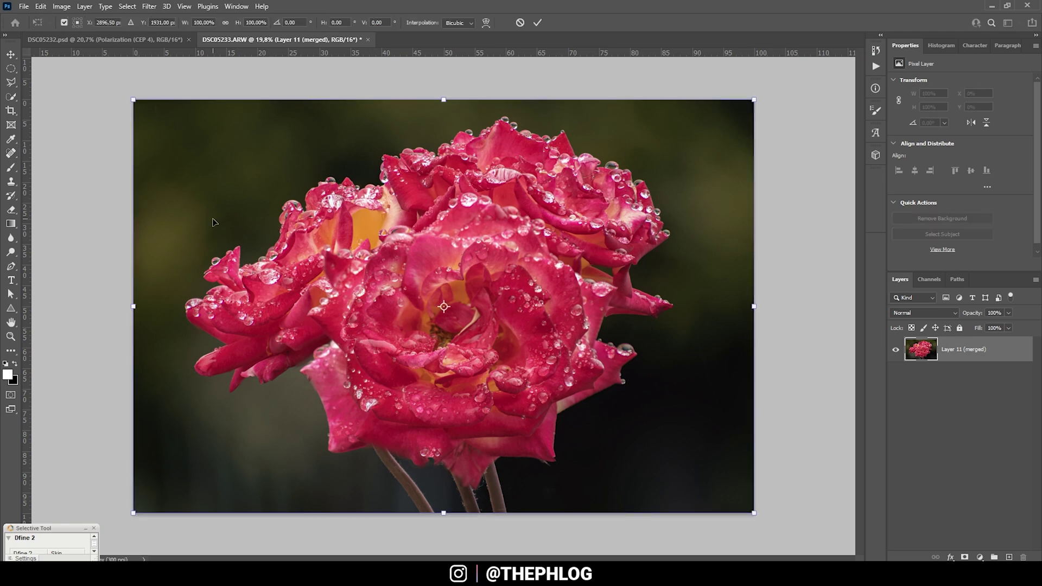
# Step: Flip Layer 11 (merged) horizontally with Free Transform and commit the change
pyautogui.rightClick(375, 276)
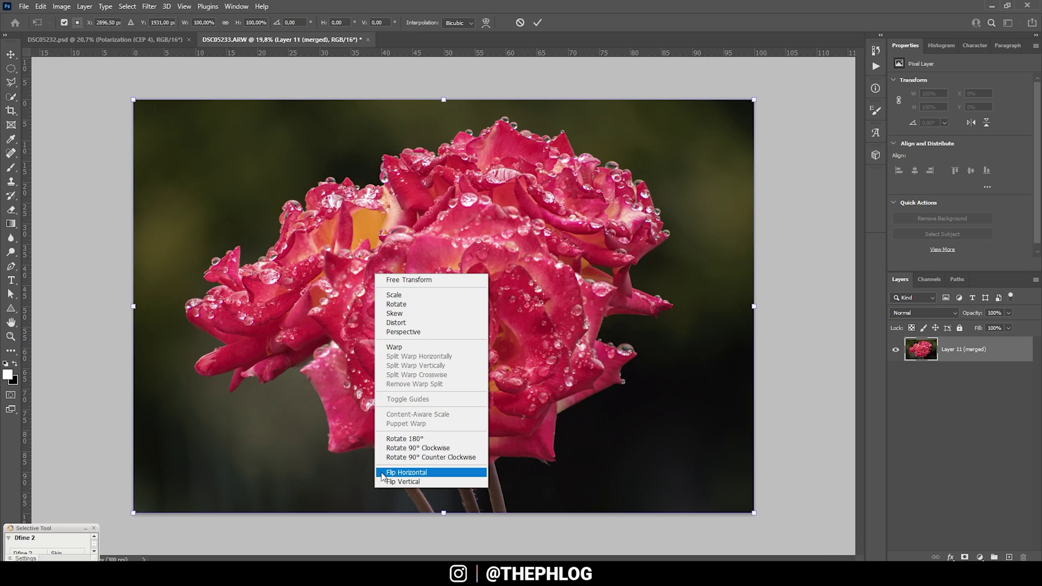
pyautogui.click(446, 475)
pyautogui.press('Return')
pyautogui.press('j')
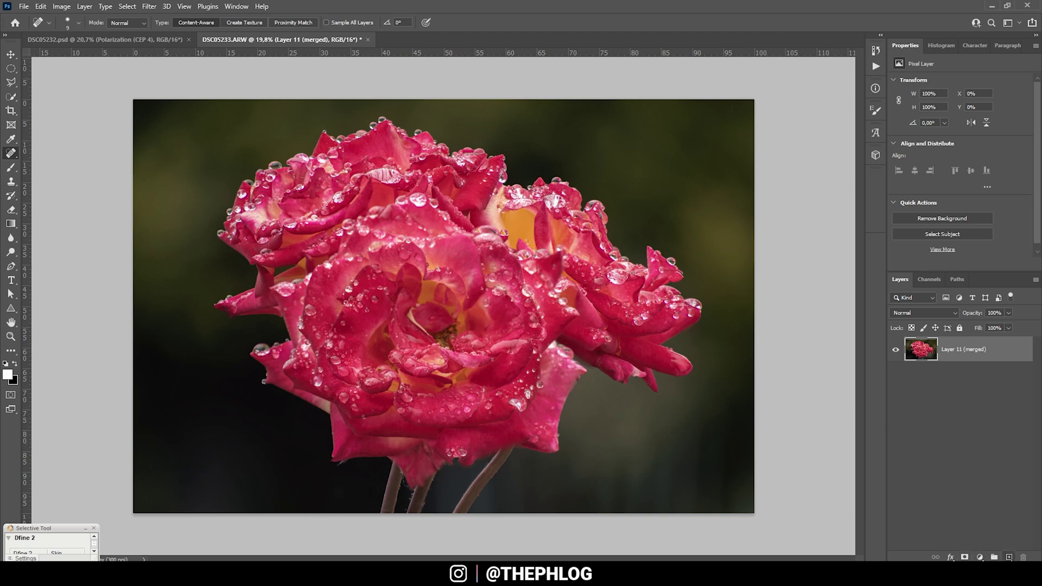
# Step: Add a new empty Layer 1 with Overlay blend mode
pyautogui.click(1008, 557)
pyautogui.click(929, 313)
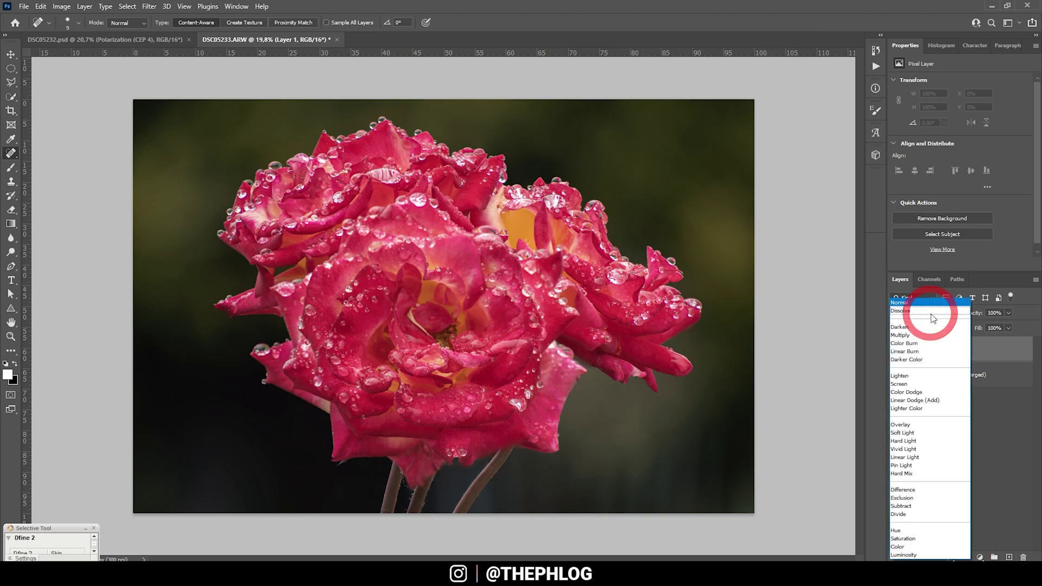
pyautogui.click(925, 426)
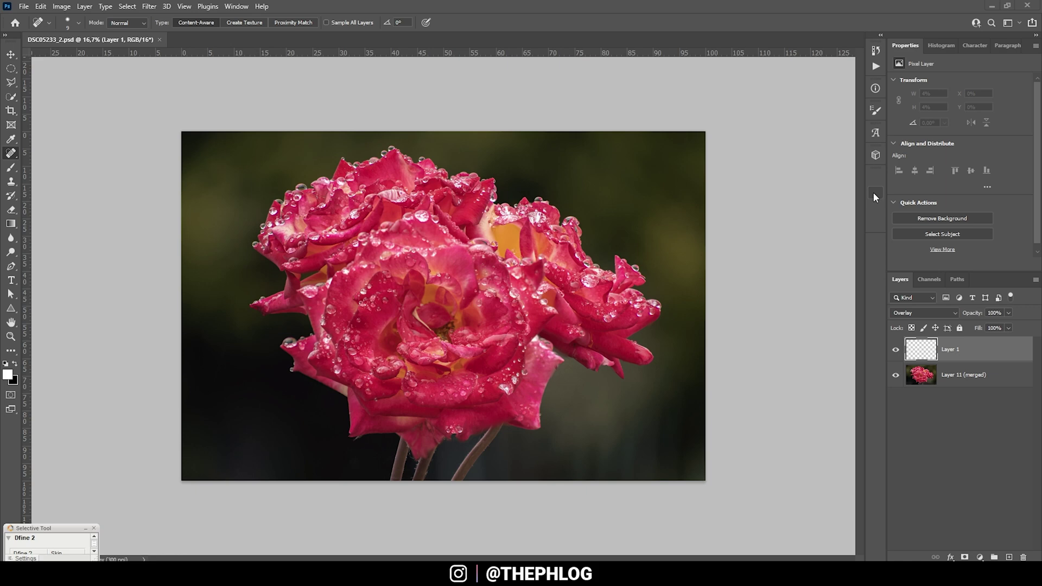
# Step: Apply a Darks-4 luminosity mask from TK RapidMask as Layer 1's layer mask
pyautogui.click(874, 221)
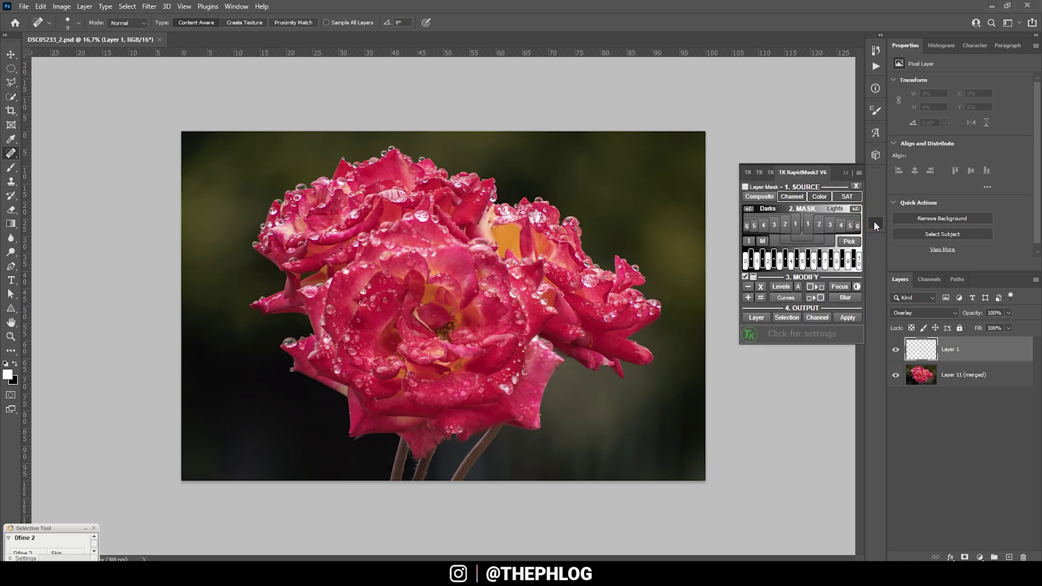
pyautogui.click(877, 207)
pyautogui.click(879, 195)
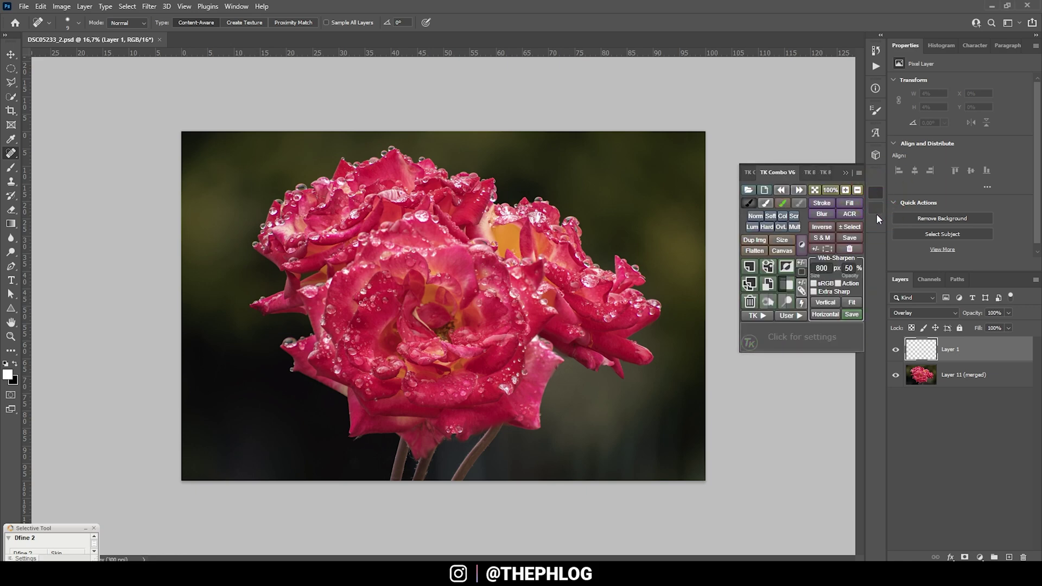
pyautogui.click(875, 224)
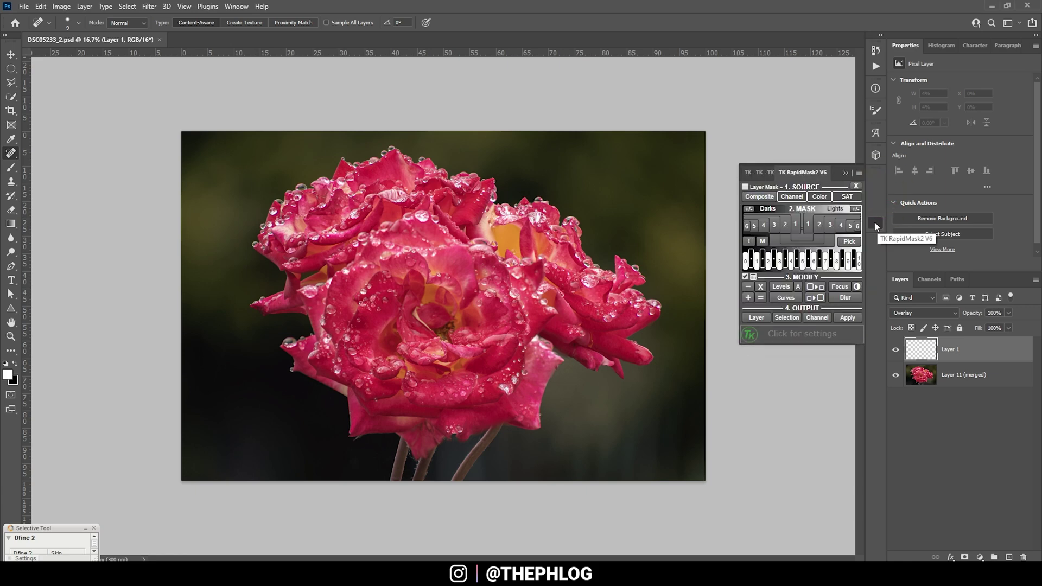
pyautogui.click(774, 225)
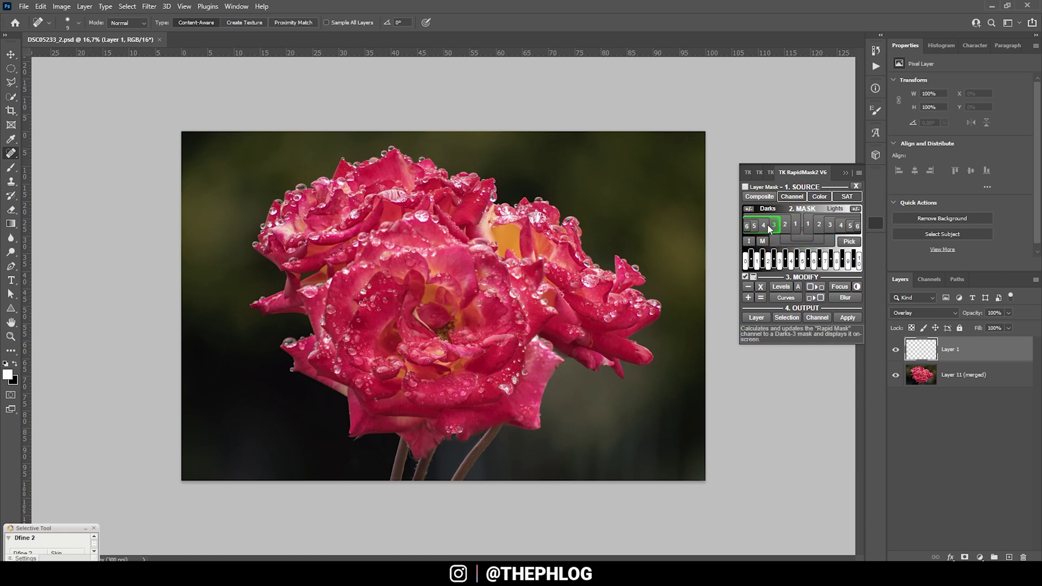
pyautogui.click(767, 227)
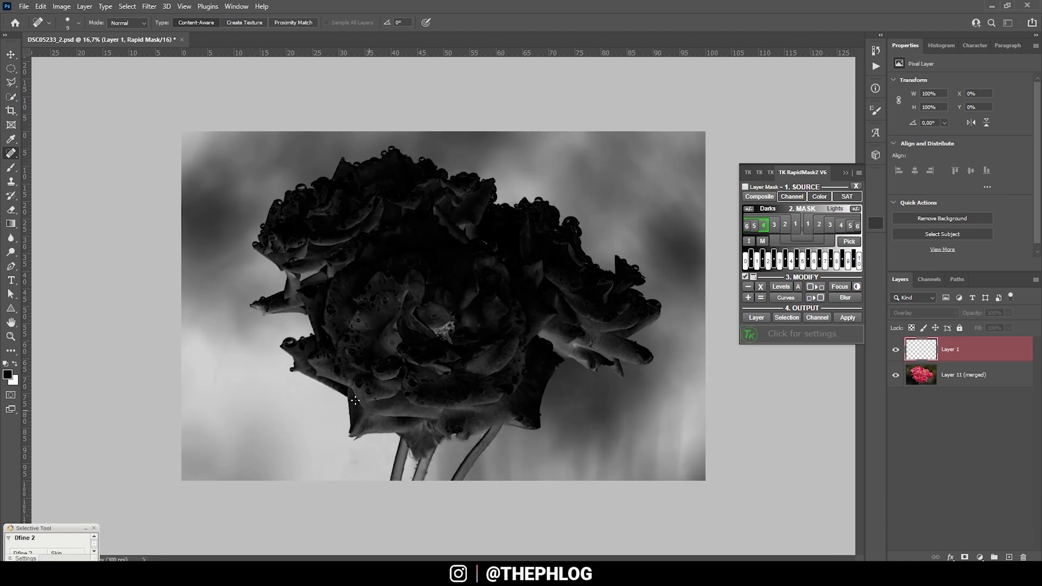
pyautogui.click(745, 187)
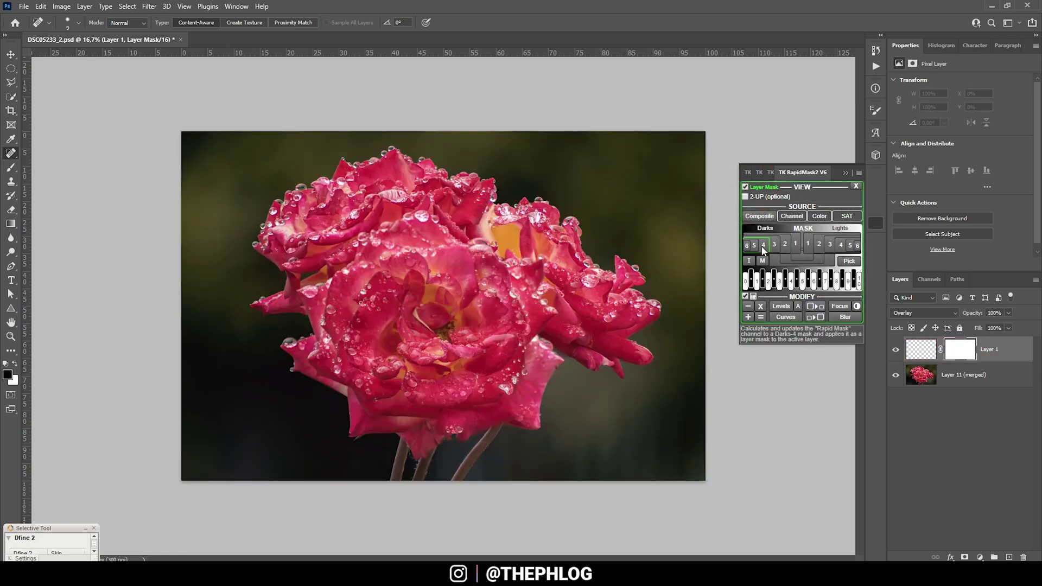
pyautogui.click(764, 245)
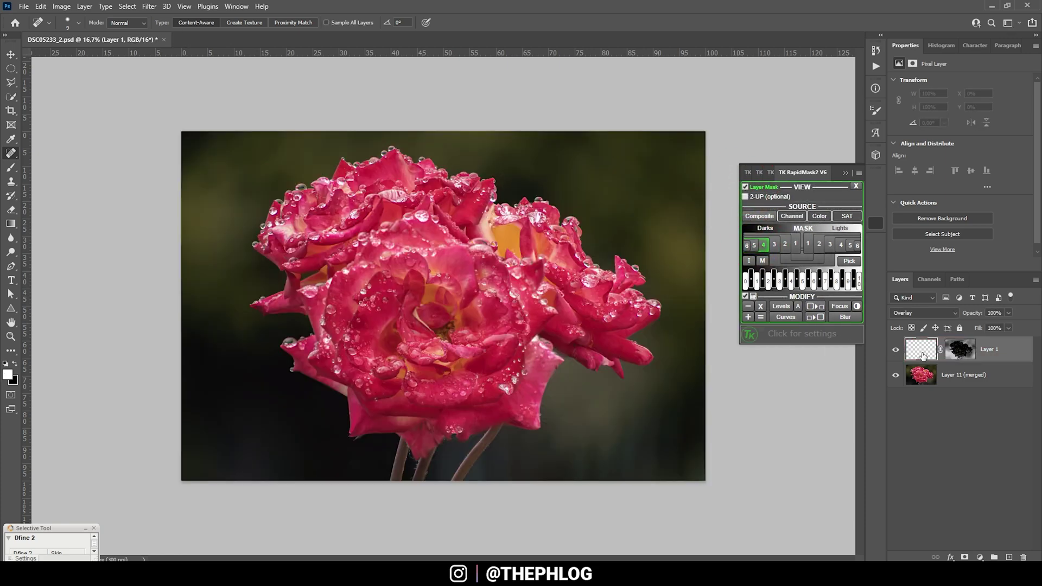
# Step: Paint black with a very large brush over the top background and lower-left stems
pyautogui.press('b')
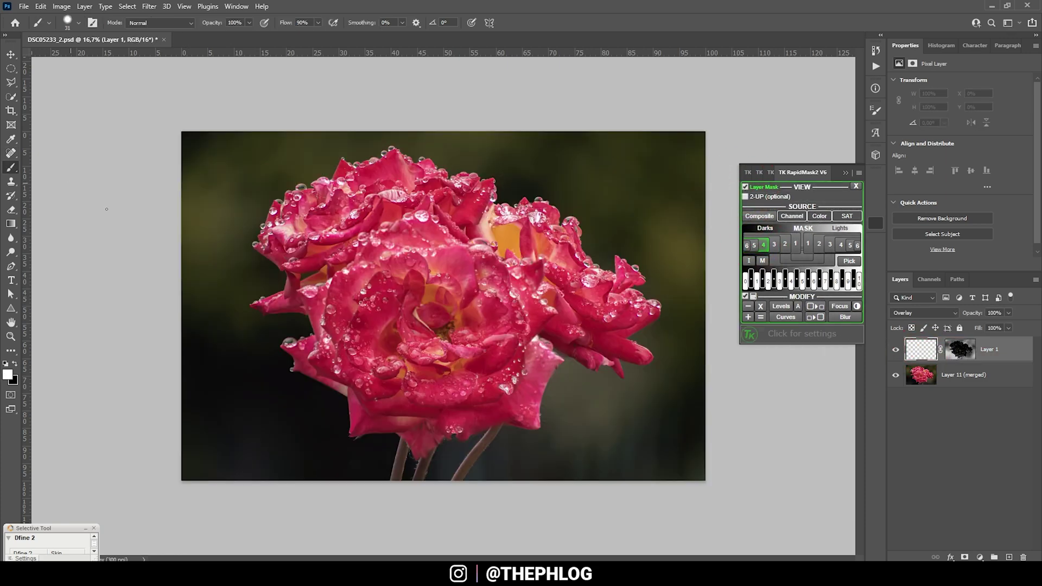
pyautogui.click(8, 366)
pyautogui.moveTo(218, 316)
pyautogui.mouseDown()
pyautogui.moveTo(284, 324)
pyautogui.moveTo(266, 325)
pyautogui.mouseUp()
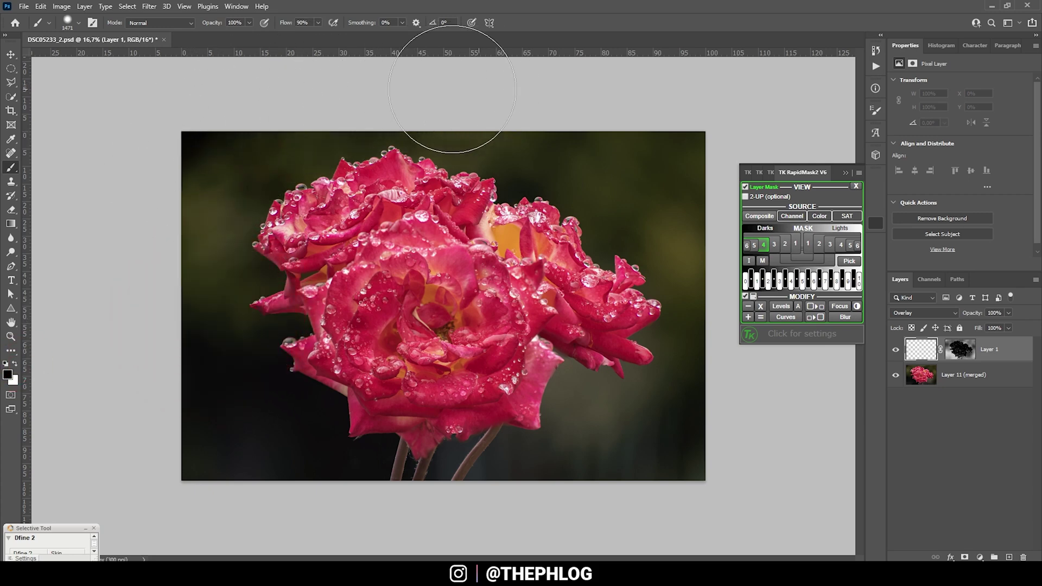
pyautogui.moveTo(452, 89)
pyautogui.mouseDown()
pyautogui.moveTo(465, 105)
pyautogui.moveTo(570, 126)
pyautogui.moveTo(607, 181)
pyautogui.moveTo(675, 233)
pyautogui.moveTo(698, 268)
pyautogui.moveTo(702, 373)
pyautogui.moveTo(674, 379)
pyautogui.moveTo(647, 461)
pyautogui.moveTo(612, 438)
pyautogui.moveTo(638, 442)
pyautogui.moveTo(613, 424)
pyautogui.moveTo(532, 472)
pyautogui.moveTo(694, 441)
pyautogui.mouseUp()
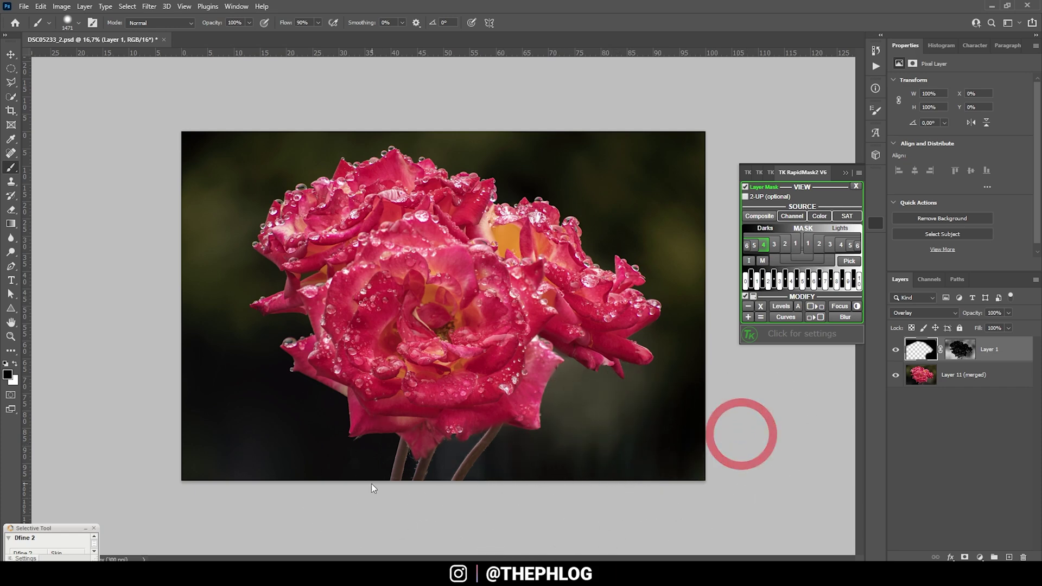
pyautogui.moveTo(372, 489)
pyautogui.mouseDown()
pyautogui.moveTo(226, 419)
pyautogui.moveTo(216, 344)
pyautogui.moveTo(275, 391)
pyautogui.moveTo(402, 454)
pyautogui.mouseUp()
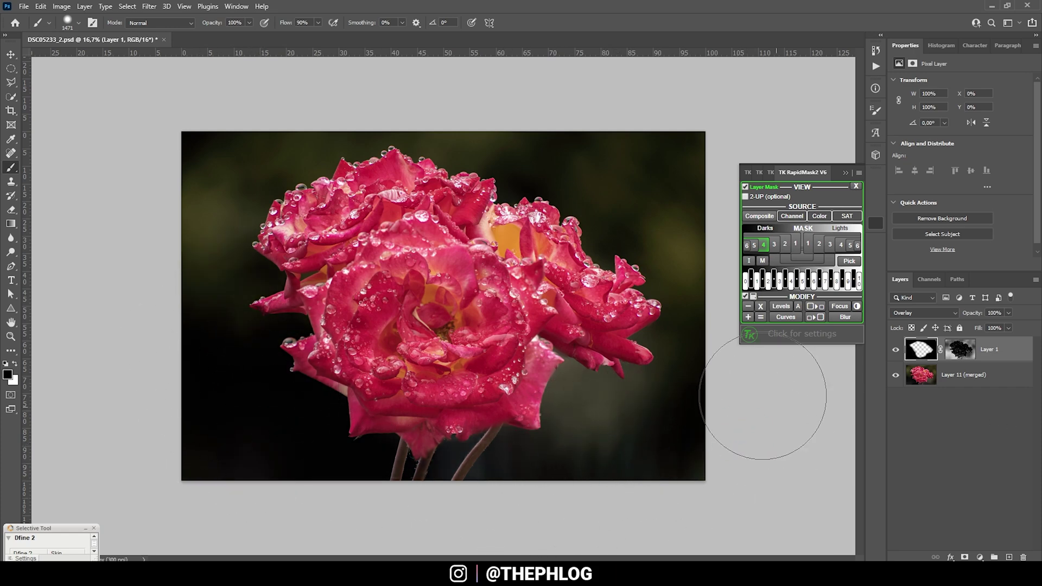
pyautogui.click(845, 172)
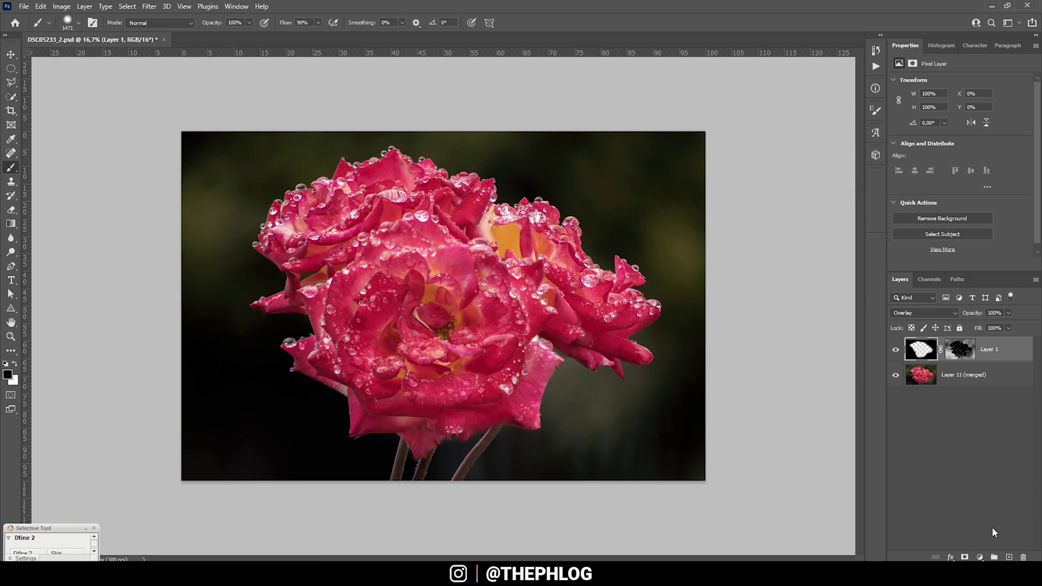
pyautogui.keyDown('shift'); pyautogui.click(954, 381); pyautogui.keyUp('shift')
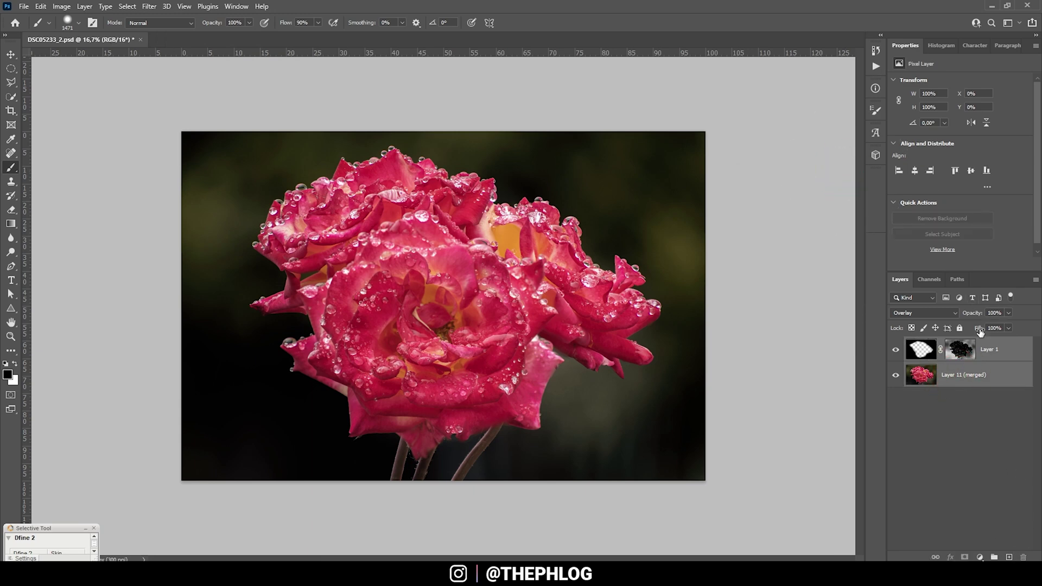
# Step: Merge the darkening layer into the photo and add a new Overlay Layer 2
pyautogui.hotkey('ctrl', 'e')
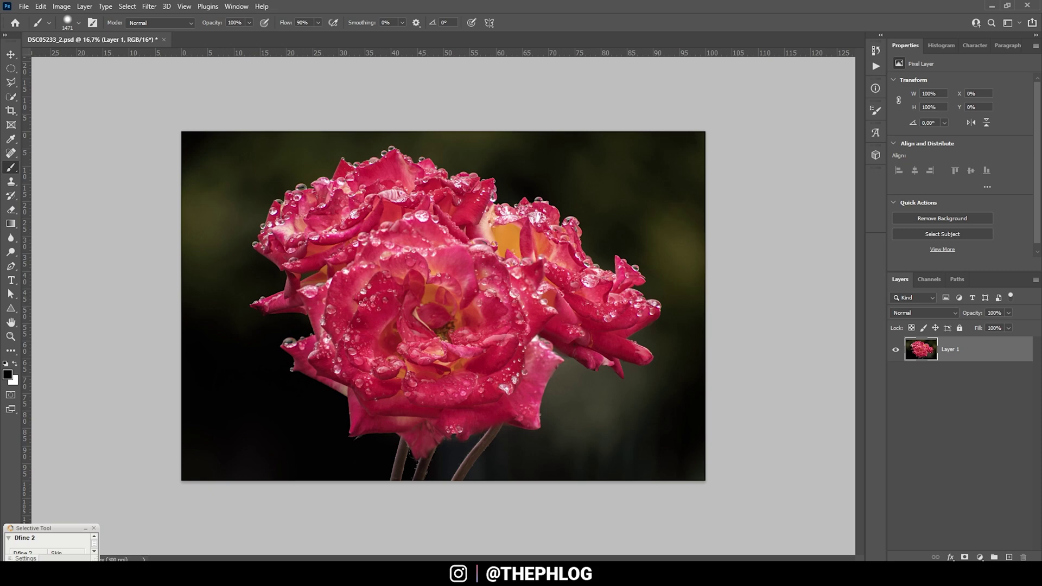
pyautogui.click(1009, 558)
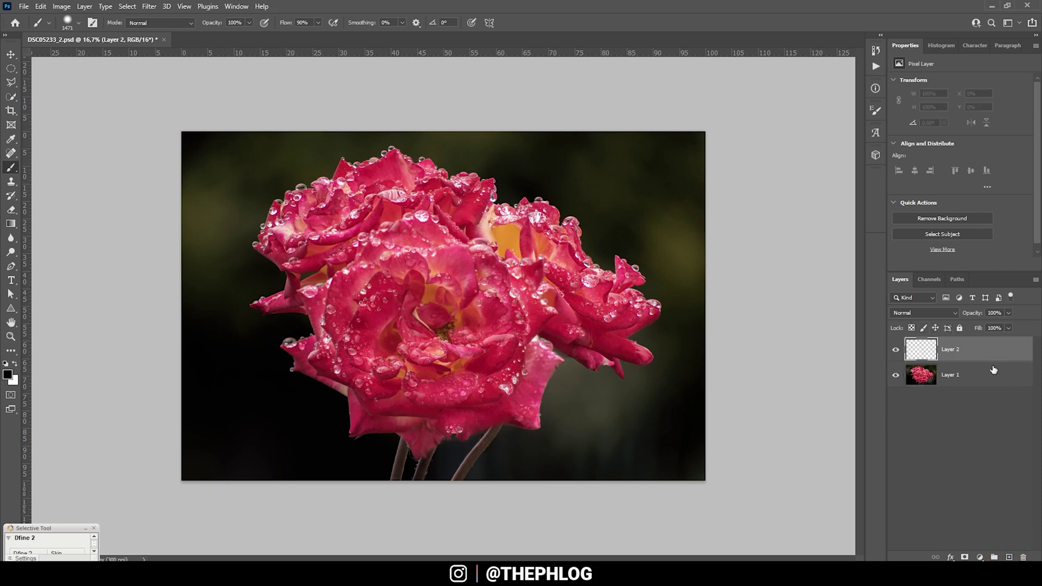
pyautogui.click(943, 313)
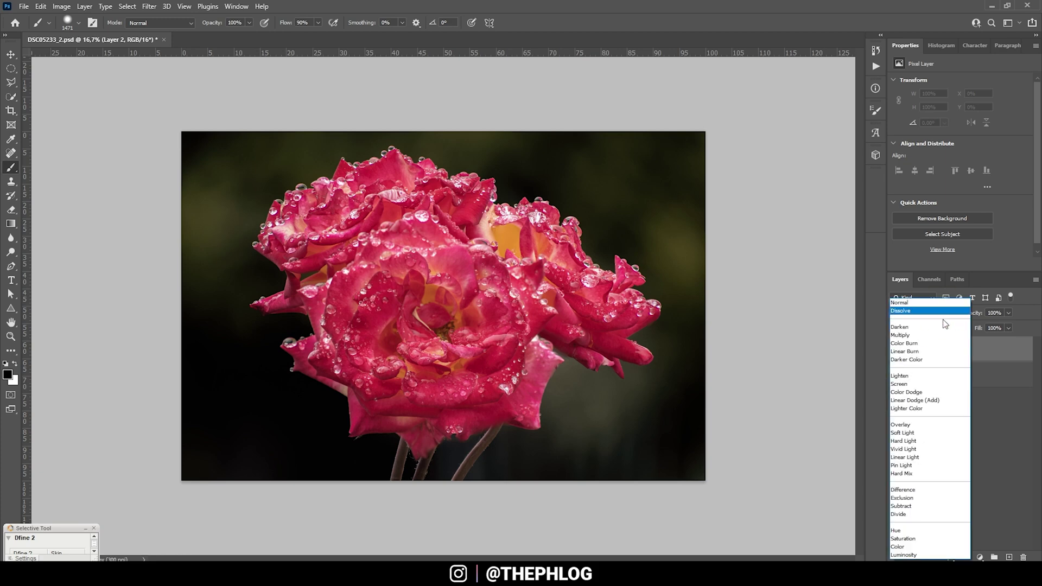
pyautogui.click(923, 428)
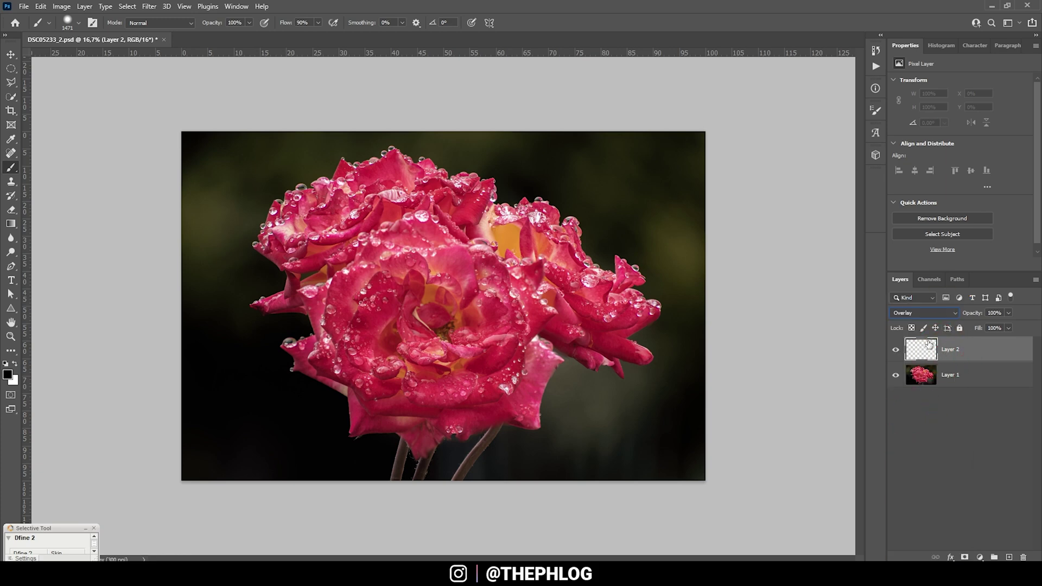
# Step: Give Layer 2 a Midtones luminosity layer mask from RapidMask
pyautogui.click(875, 224)
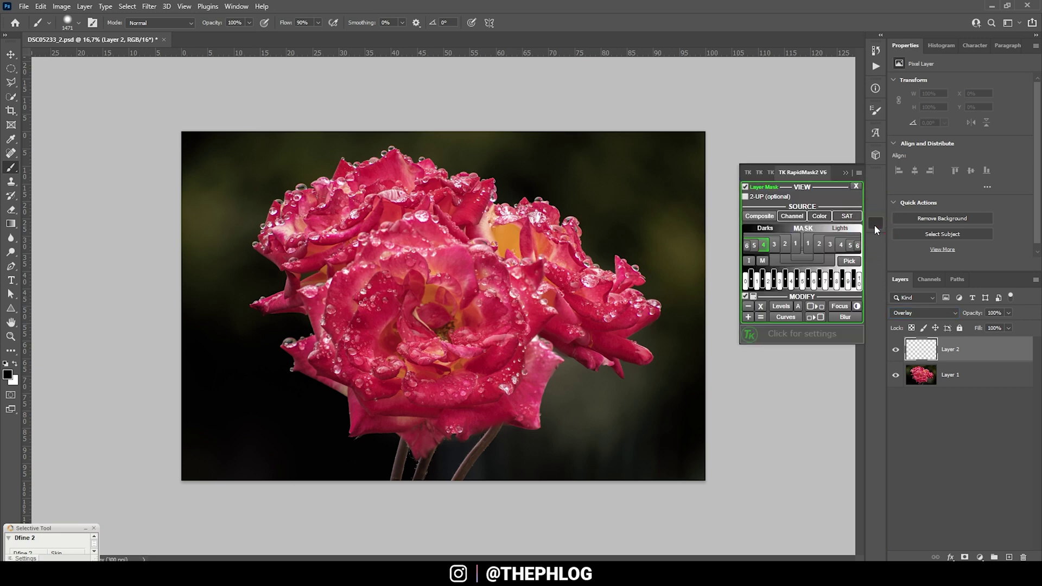
pyautogui.click(745, 187)
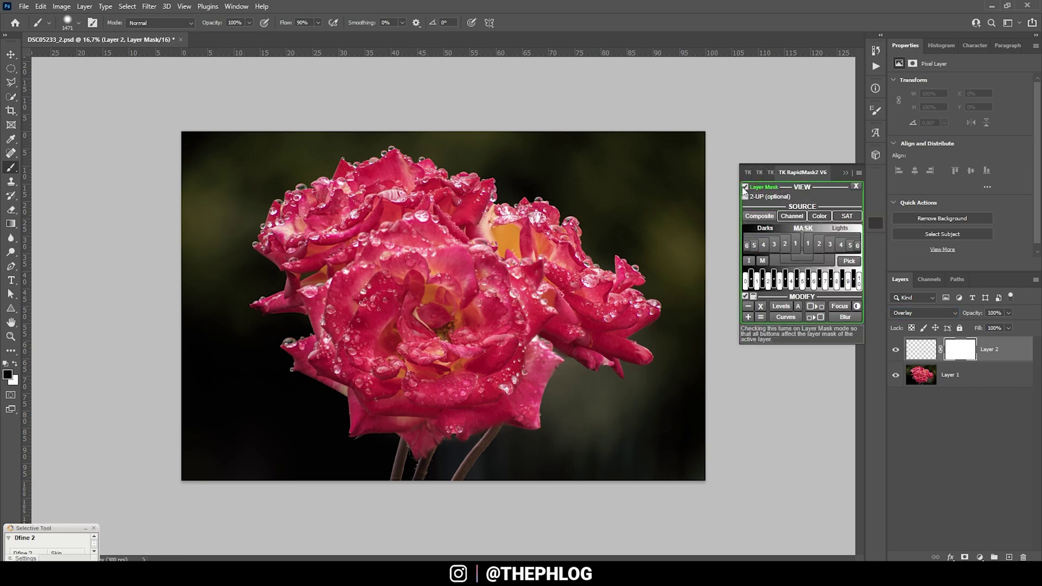
pyautogui.click(798, 260)
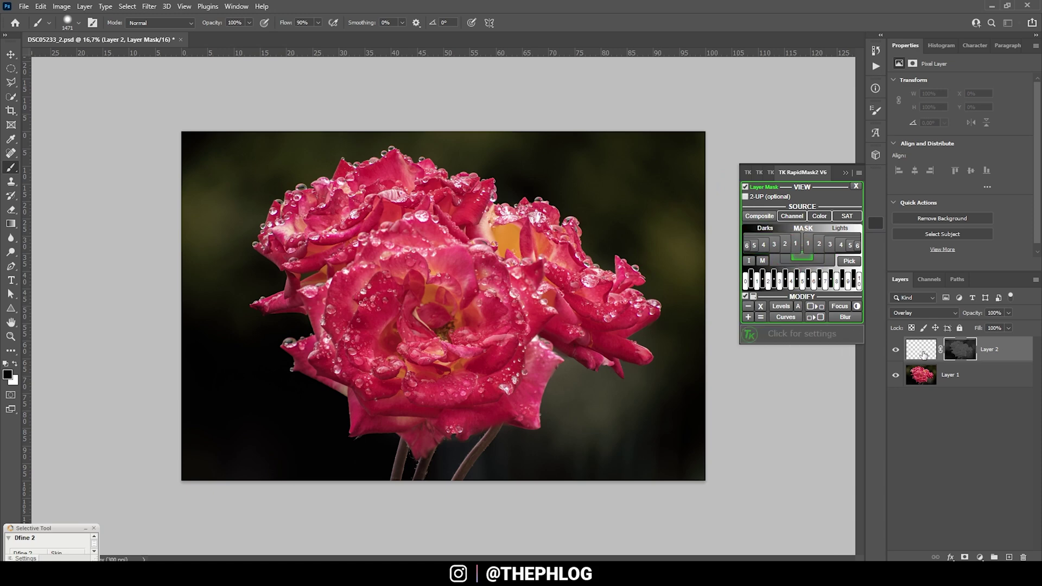
pyautogui.click(923, 353)
# Step: Set the foreground colour to white and the brush opacity to 68%
pyautogui.click(8, 374)
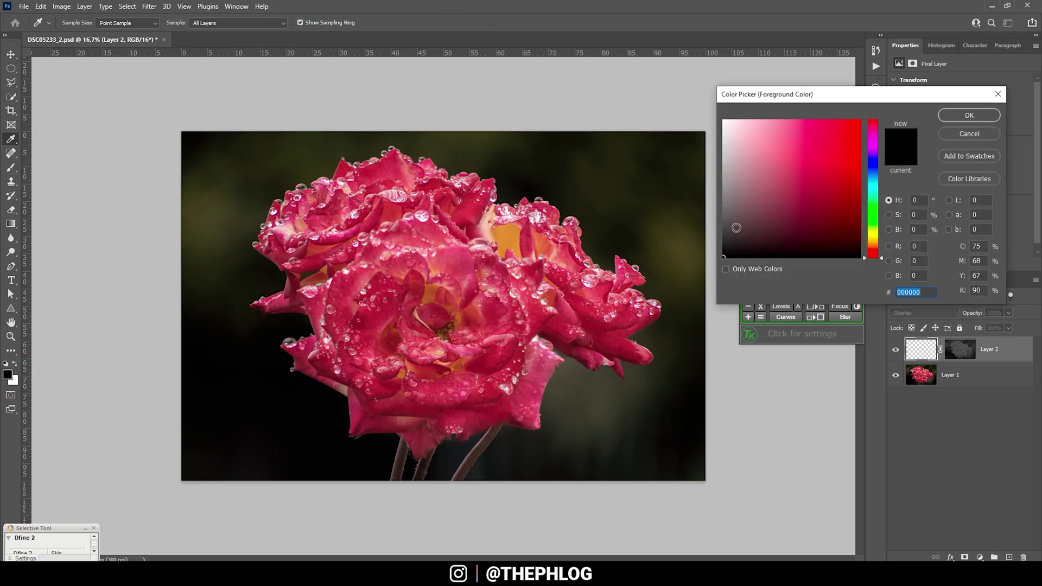
pyautogui.moveTo(735, 228); pyautogui.dragTo(674, 96)
pyautogui.click(964, 115)
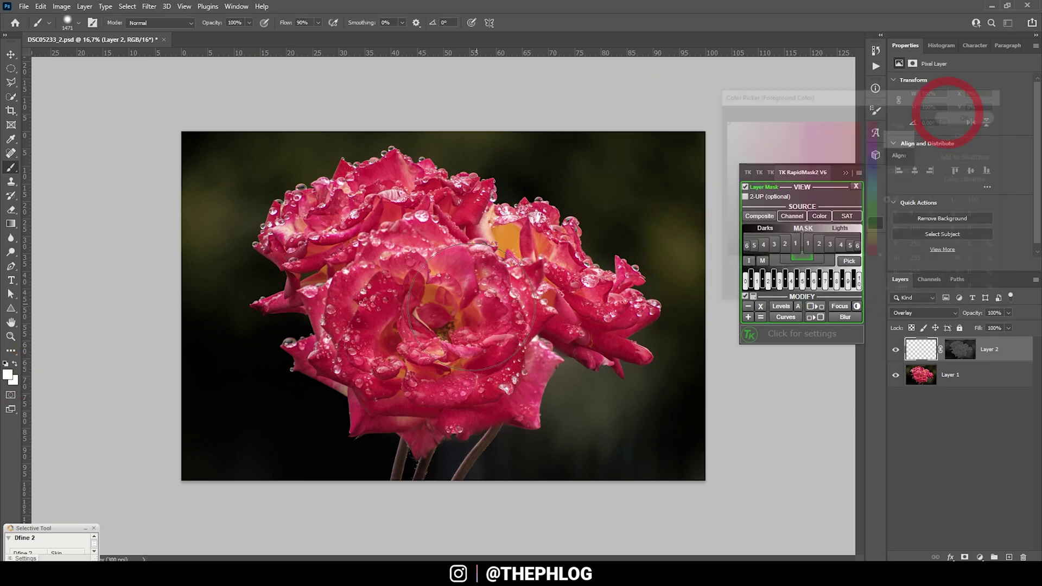
pyautogui.press('b')
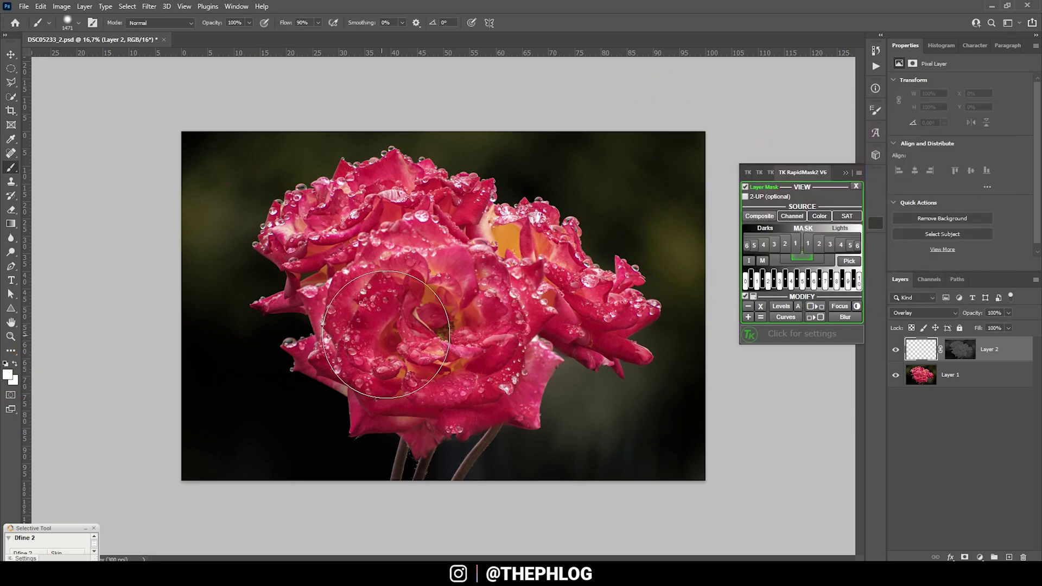
pyautogui.click(845, 173)
pyautogui.click(249, 23)
pyautogui.moveTo(234, 38); pyautogui.dragTo(234, 38)
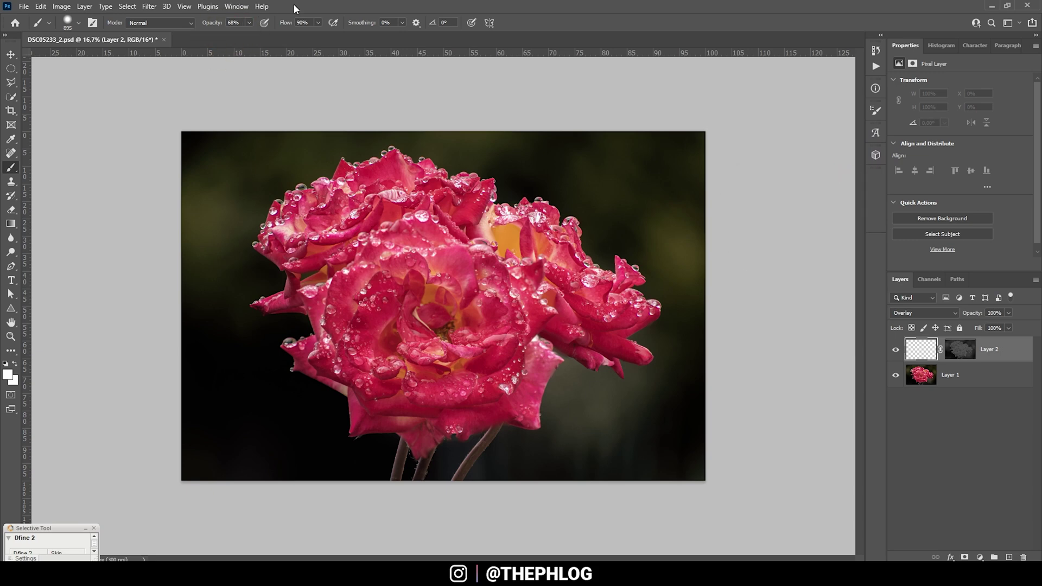
# Step: Paint white over the rose centre and the left petals to brighten them
pyautogui.moveTo(447, 325)
pyautogui.mouseDown()
pyautogui.moveTo(410, 297)
pyautogui.moveTo(458, 333)
pyautogui.moveTo(380, 356)
pyautogui.moveTo(377, 262)
pyautogui.moveTo(328, 275)
pyautogui.moveTo(465, 334)
pyautogui.moveTo(562, 266)
pyautogui.moveTo(557, 293)
pyautogui.moveTo(591, 296)
pyautogui.moveTo(600, 309)
pyautogui.mouseUp()
pyautogui.press('[')
pyautogui.press('[')
pyautogui.press('[')
pyautogui.press('[')
pyautogui.press('[')
pyautogui.press('[')
pyautogui.press('[')
pyautogui.press(']')
pyautogui.press(']')
pyautogui.press(']')
pyautogui.press(']')
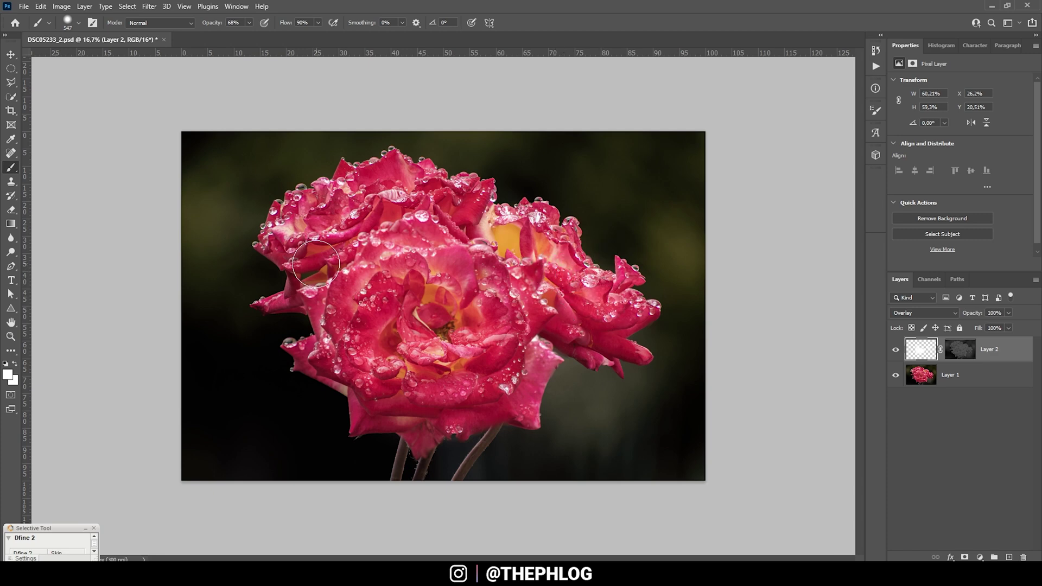
pyautogui.moveTo(317, 262)
pyautogui.mouseDown()
pyautogui.moveTo(329, 256)
pyautogui.moveTo(326, 294)
pyautogui.moveTo(505, 391)
pyautogui.moveTo(489, 283)
pyautogui.moveTo(462, 222)
pyautogui.moveTo(488, 233)
pyautogui.mouseUp()
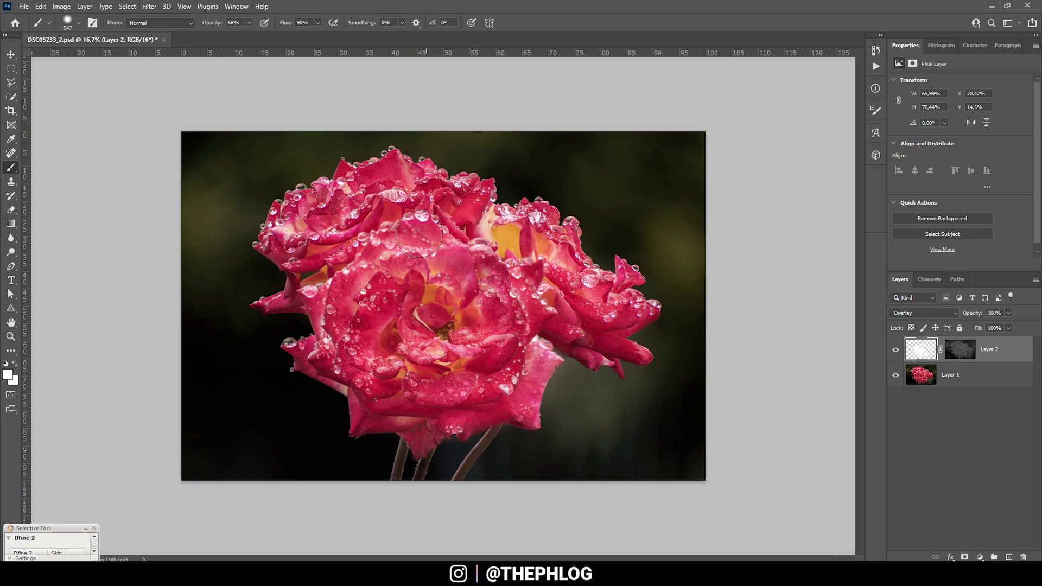
# Step: Toggle Layer 2 to compare before and after, then merge it with Layer 1
pyautogui.click(896, 351)
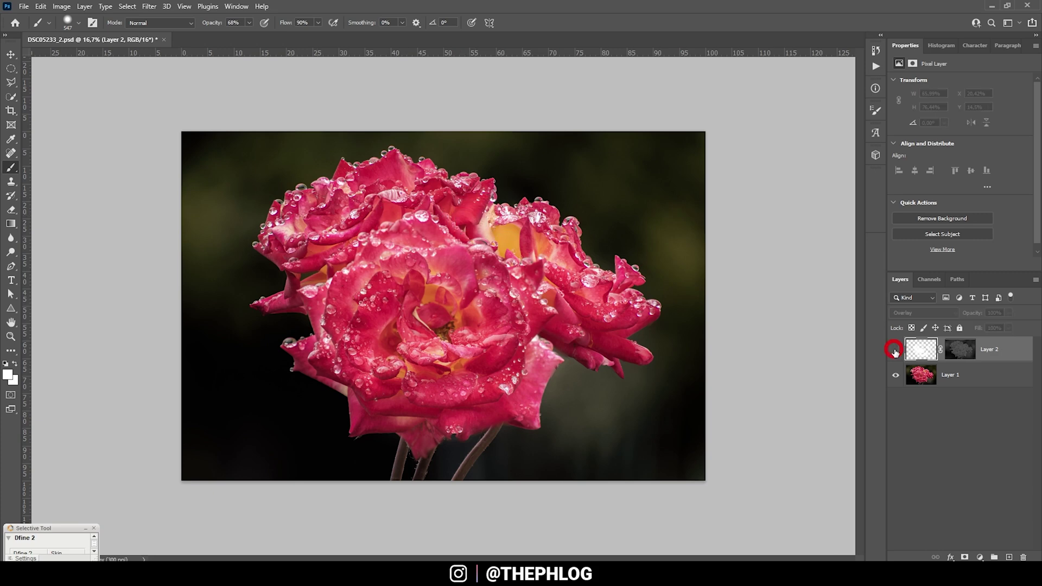
pyautogui.click(896, 350)
pyautogui.click(896, 350)
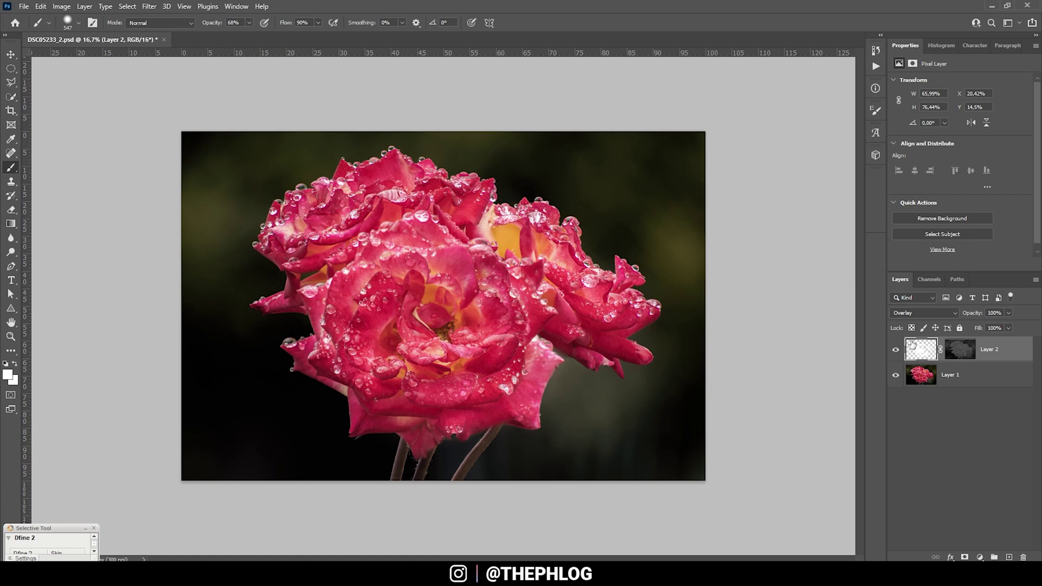
pyautogui.keyDown('shift'); pyautogui.click(1012, 383); pyautogui.keyUp('shift')
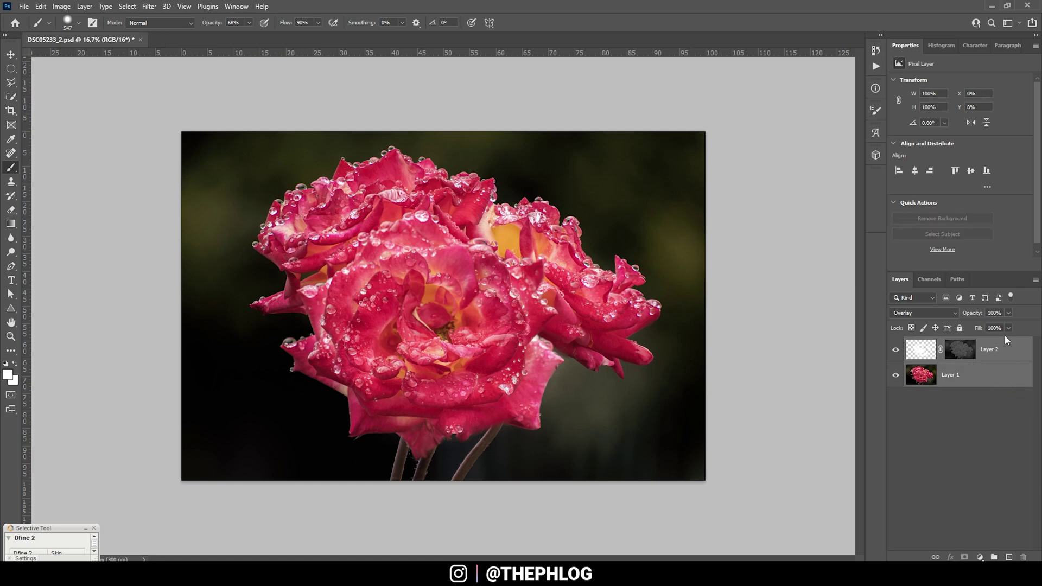
pyautogui.hotkey('ctrl', 'e')
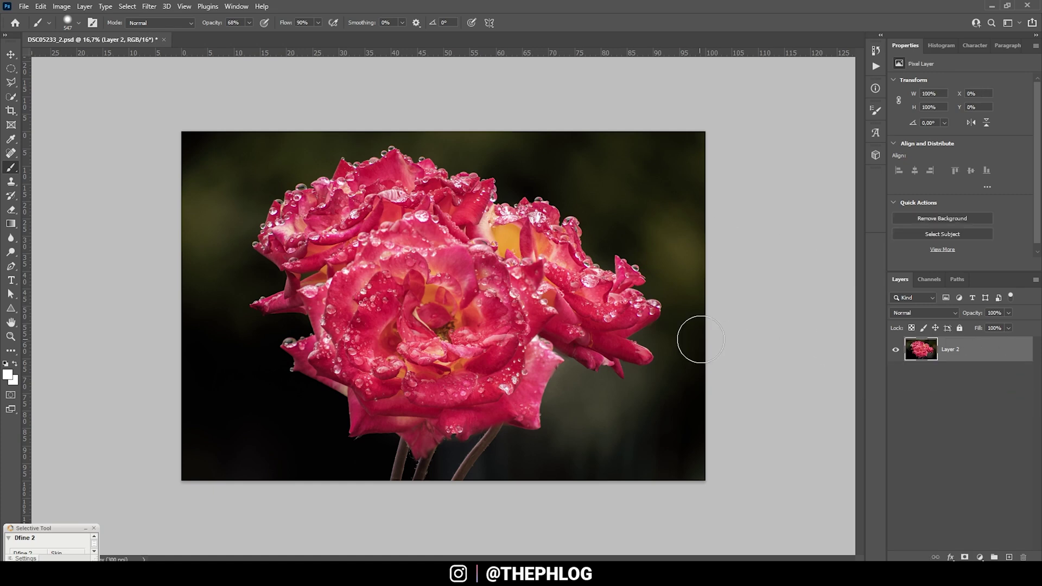
pyautogui.click(181, 5)
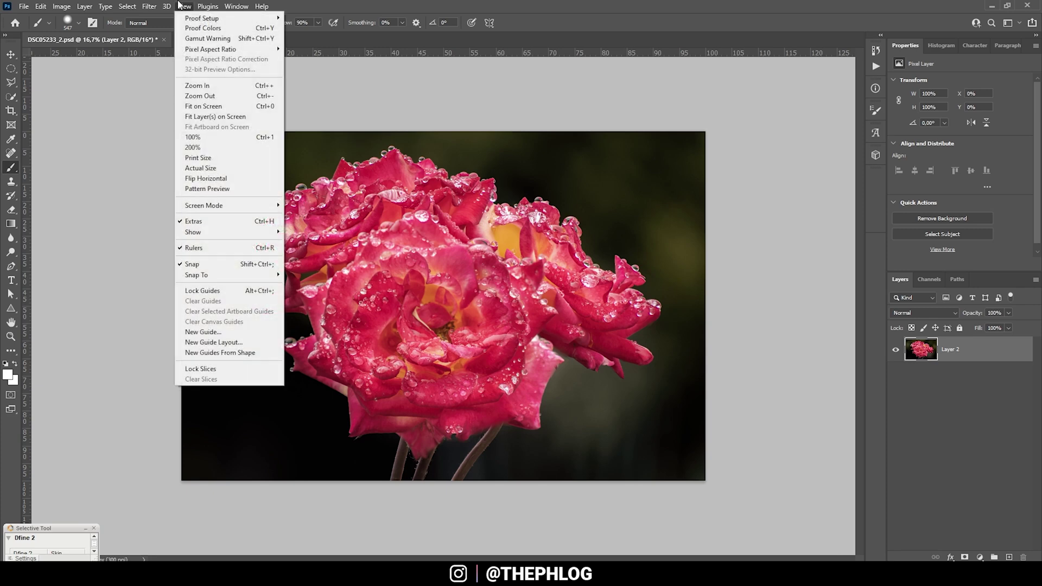
# Step: Launch Color Efex Pro 4 from the Nik Collection filters
pyautogui.click(207, 6)
pyautogui.click(149, 6)
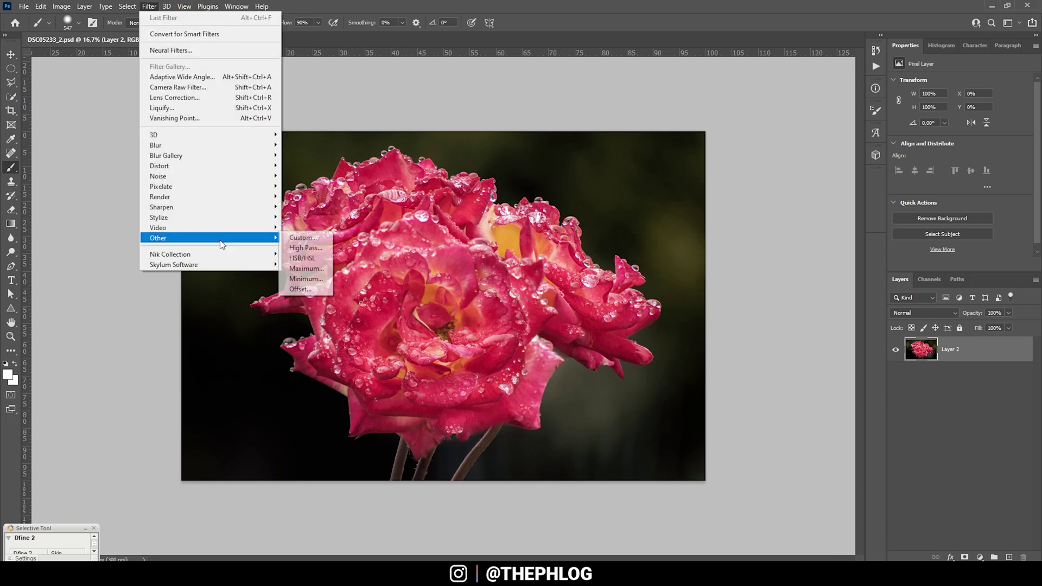
pyautogui.moveTo(222, 254)
pyautogui.click(306, 264)
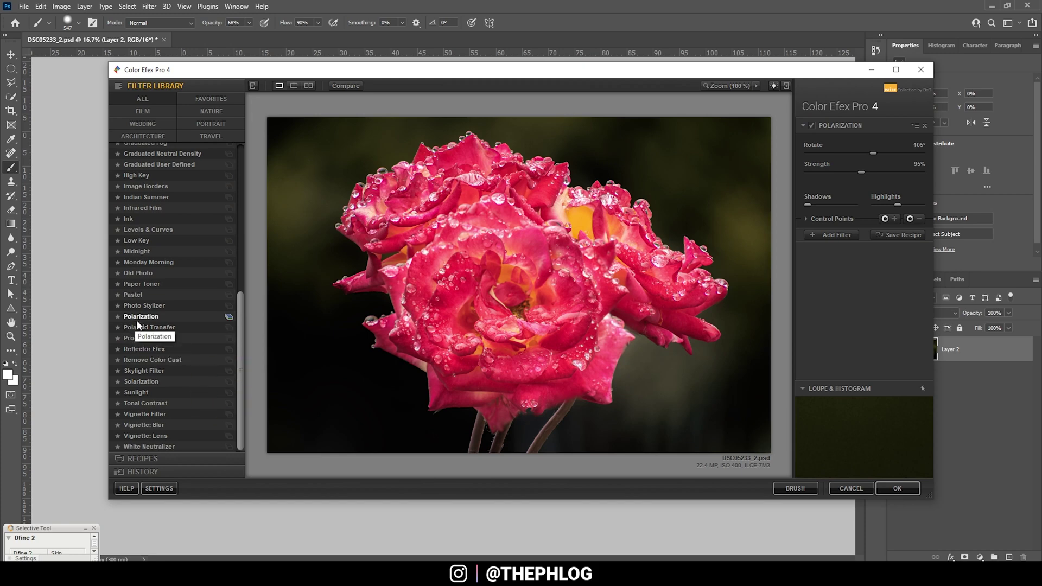
# Step: Add Polarization with raised strength plus Pro Contrast, returning them as a new layer
pyautogui.click(139, 321)
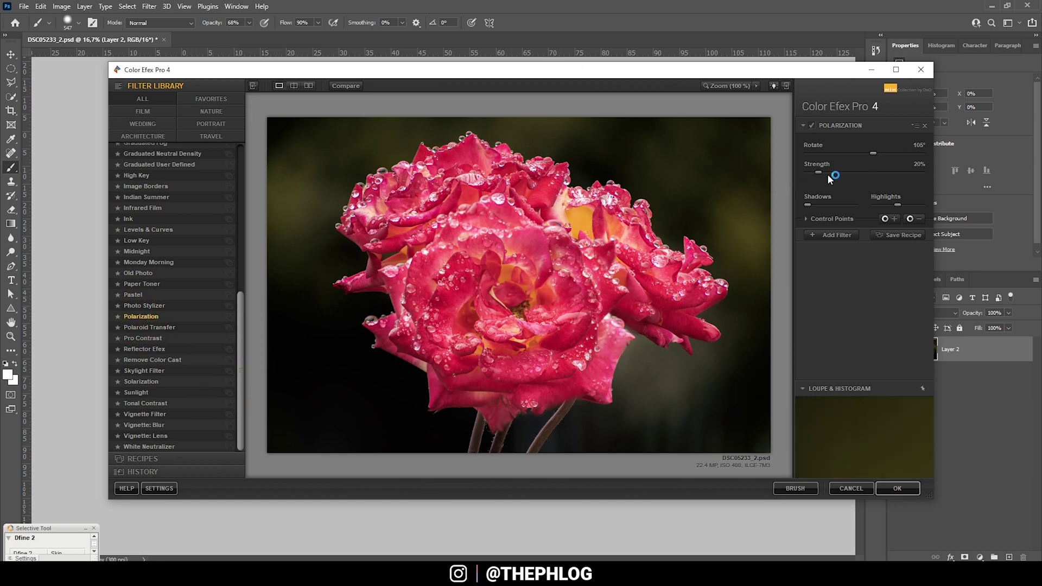
pyautogui.moveTo(819, 172); pyautogui.dragTo(829, 172)
pyautogui.click(826, 231)
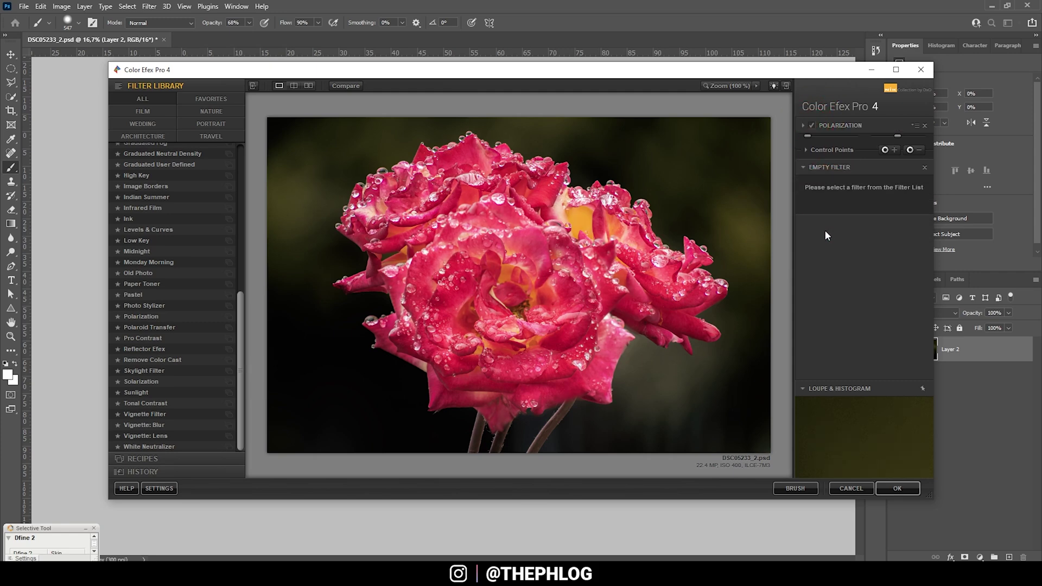
pyautogui.click(154, 341)
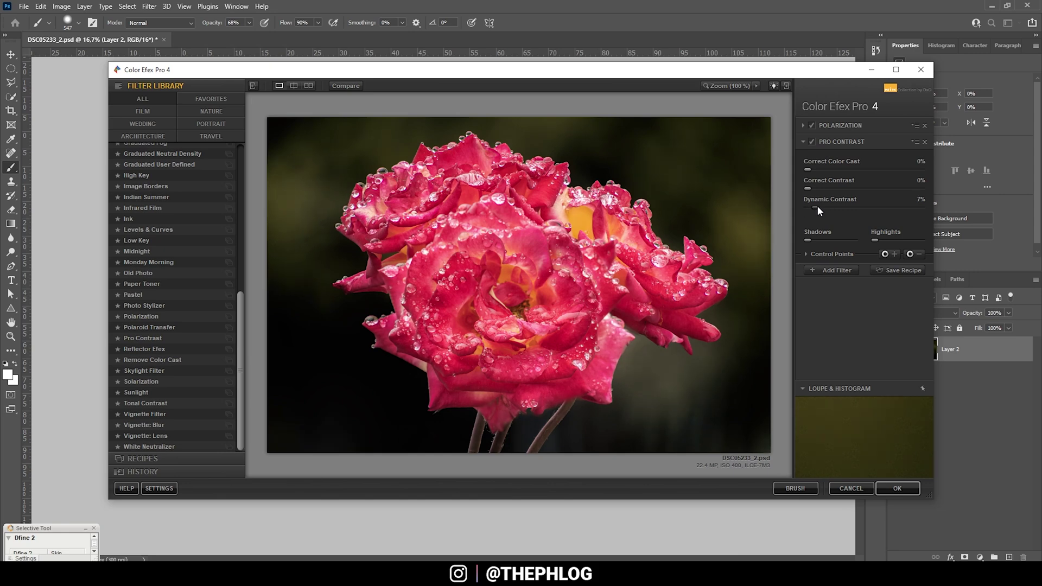
pyautogui.click(897, 488)
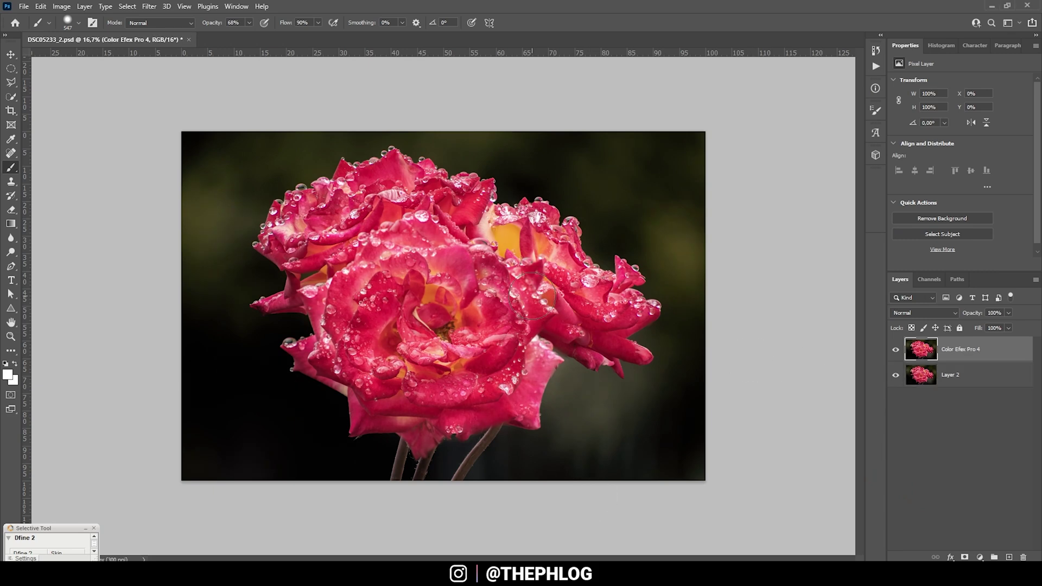